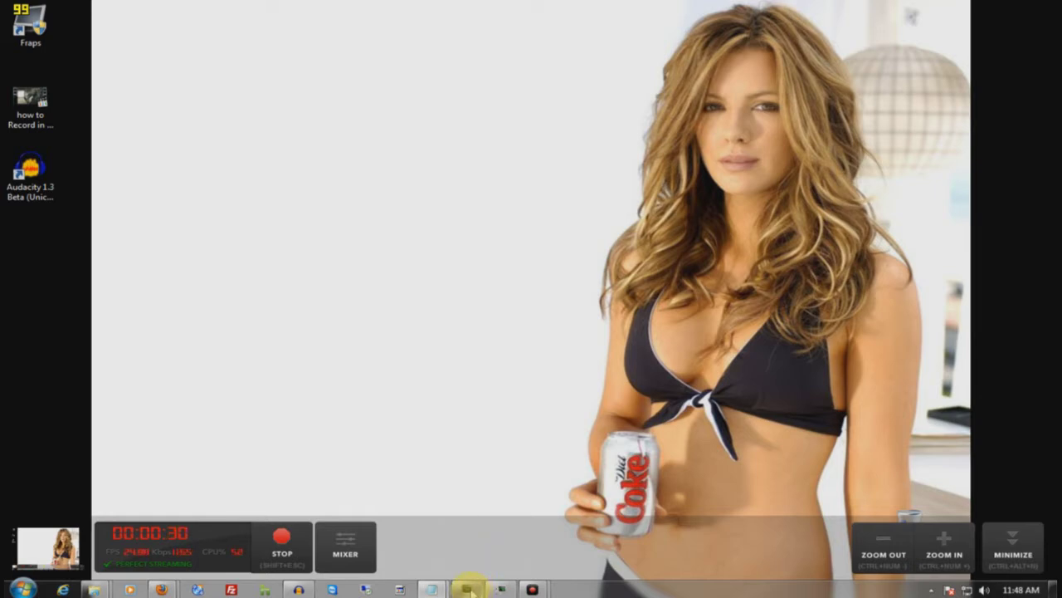
# Step: Switch to Vegas Pro and maximize its window
pyautogui.click(464, 452)
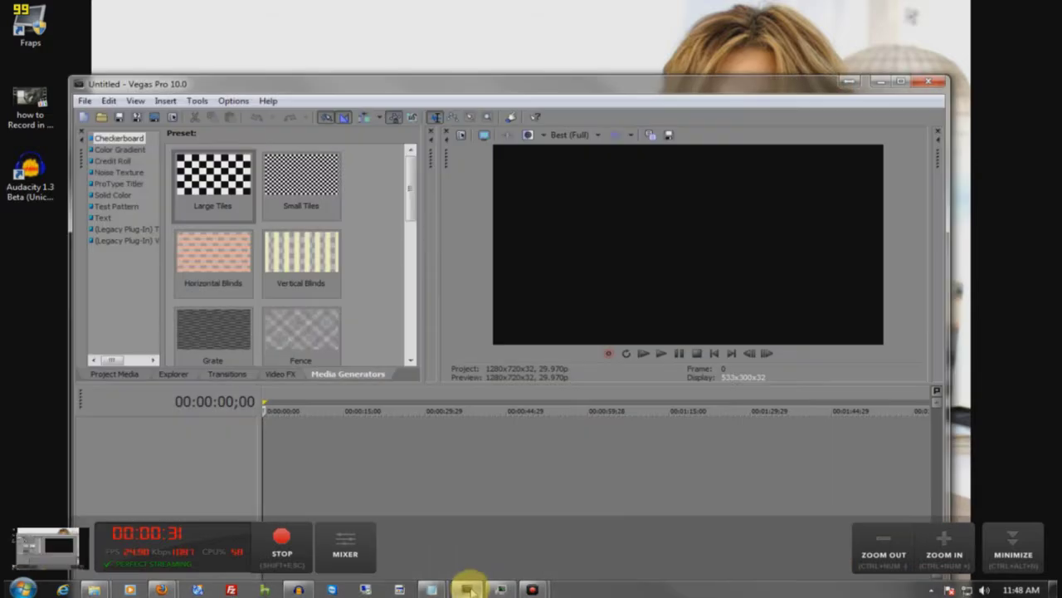
pyautogui.doubleClick(447, 94)
pyautogui.moveTo(161, 588)
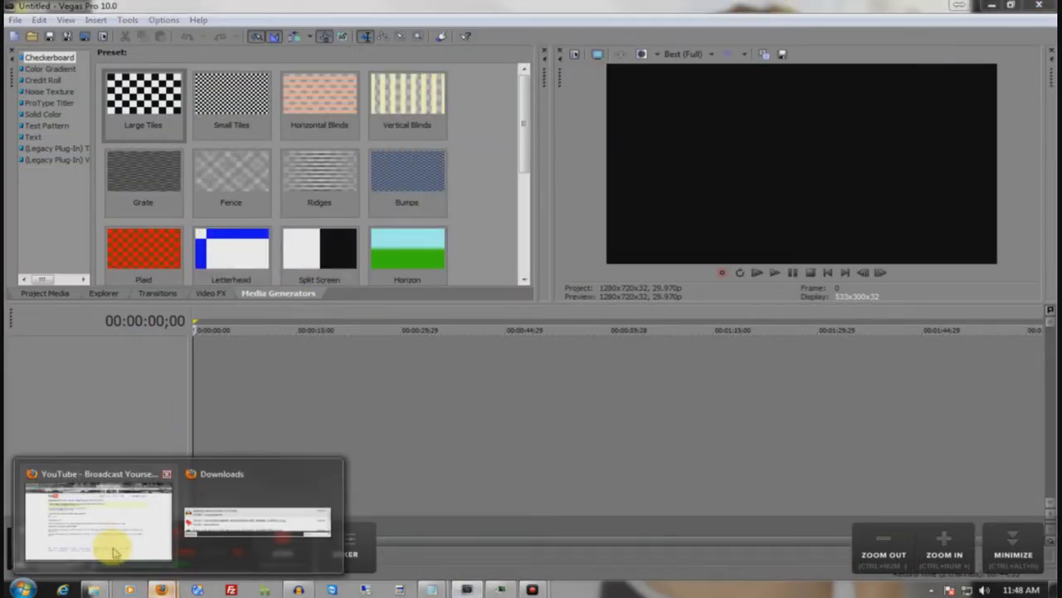
pyautogui.click(111, 548)
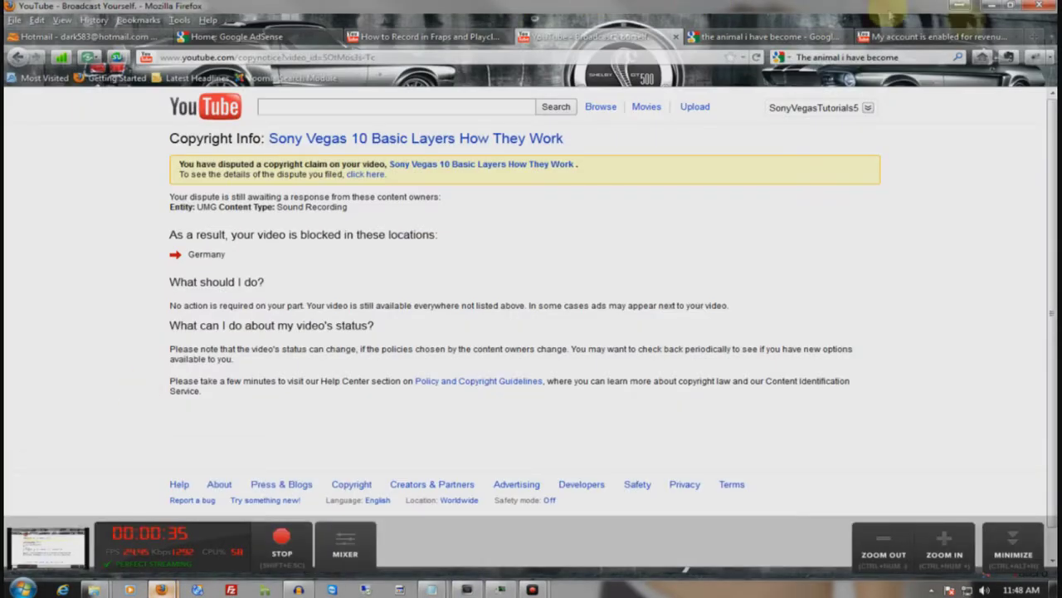
pyautogui.click(991, 5)
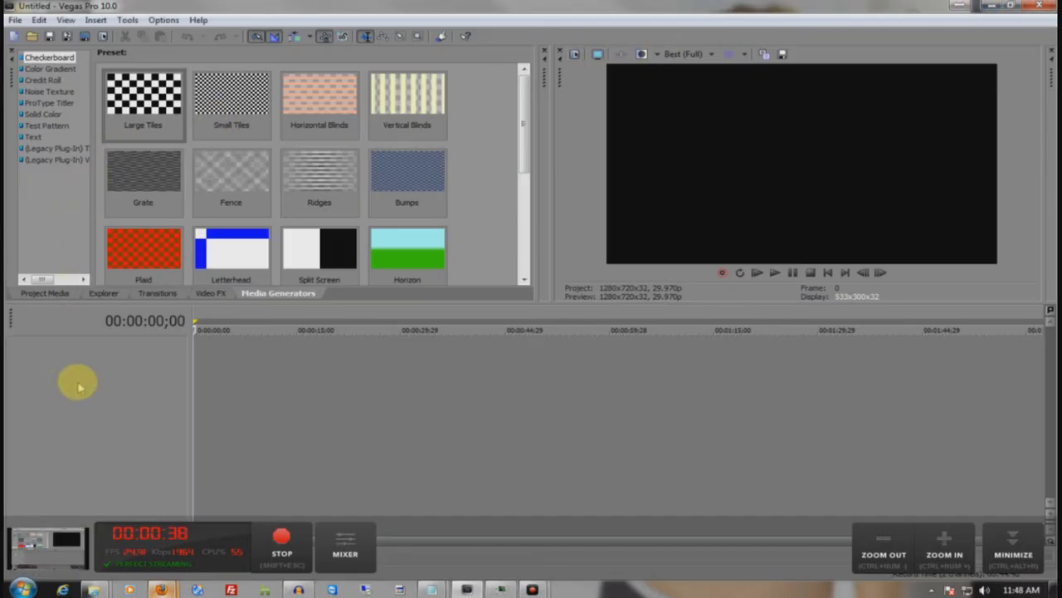
# Step: Open the Vegas Pro preferences and bring up the audio settings
pyautogui.click(162, 19)
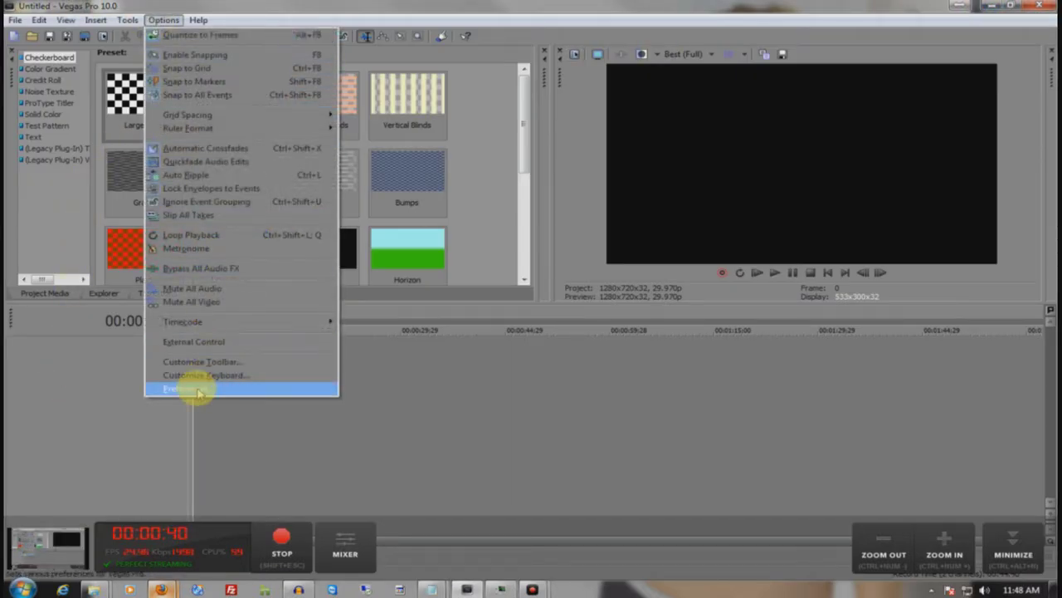
pyautogui.moveTo(127, 19)
pyautogui.moveTo(162, 20)
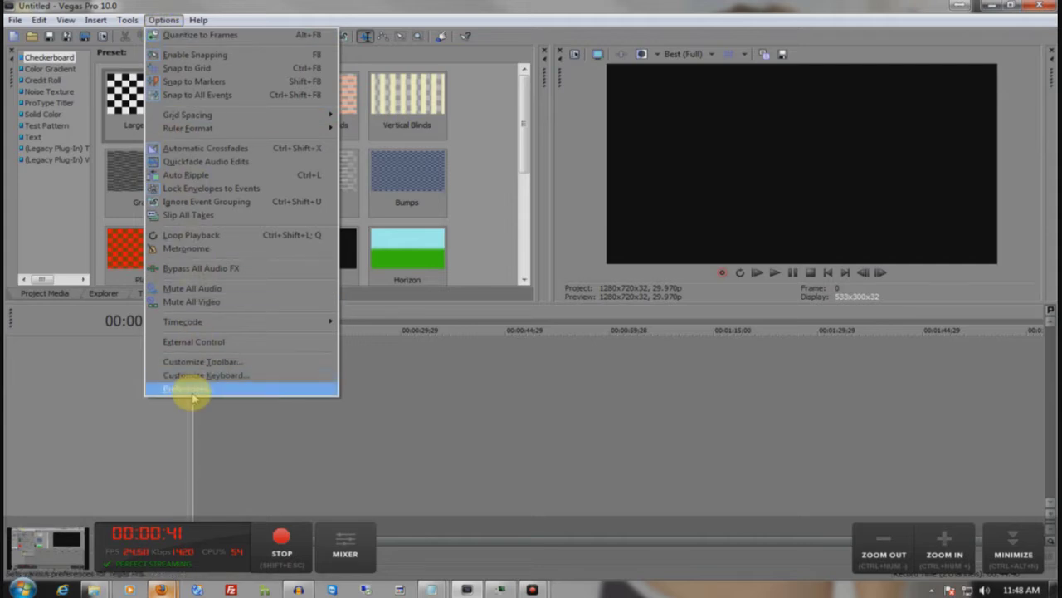
pyautogui.click(190, 385)
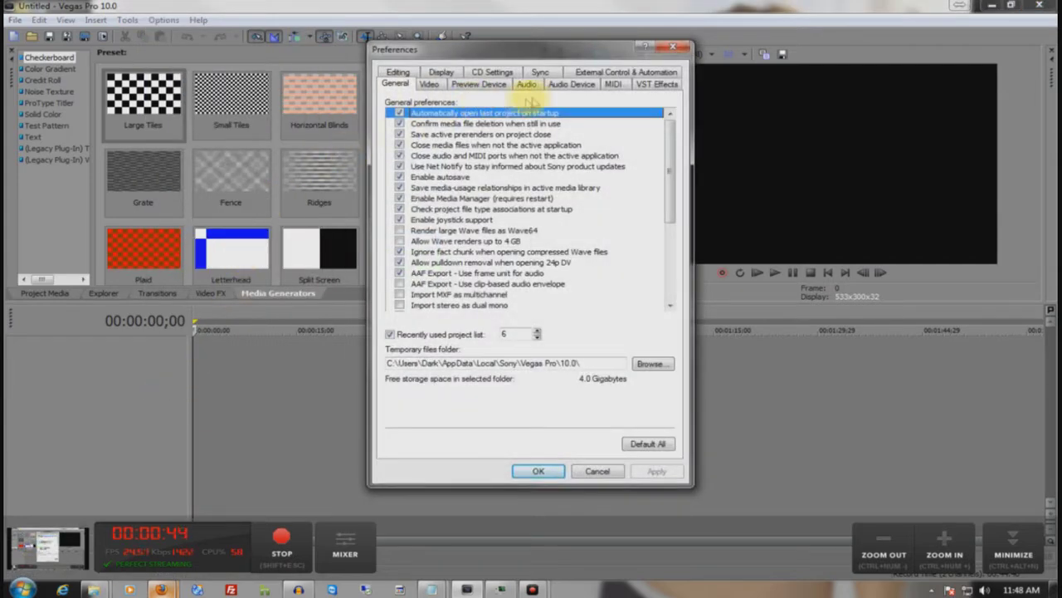
pyautogui.click(593, 73)
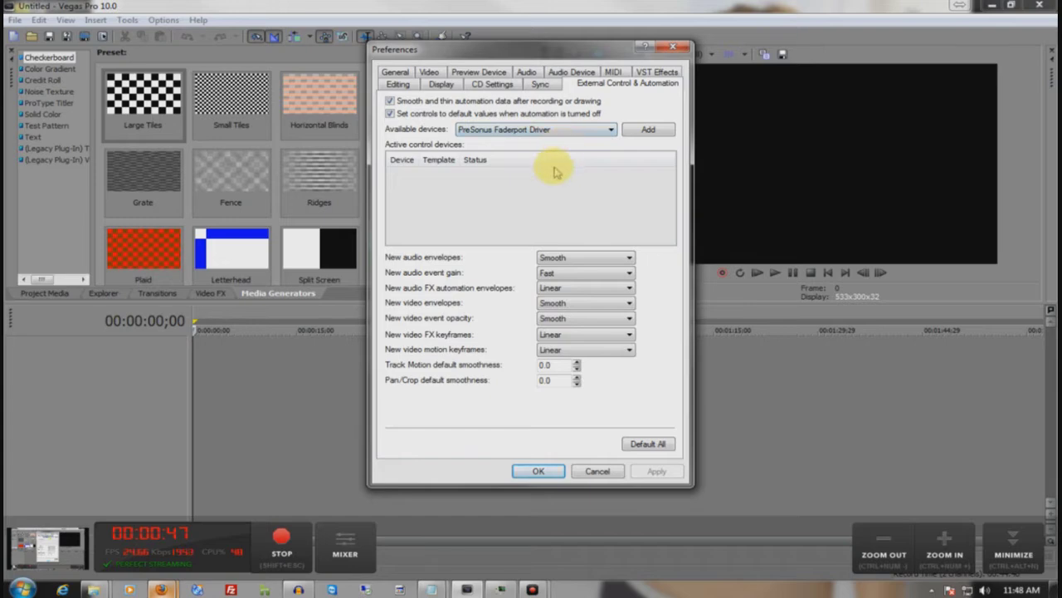
pyautogui.click(441, 84)
pyautogui.click(398, 84)
pyautogui.click(395, 72)
pyautogui.click(465, 85)
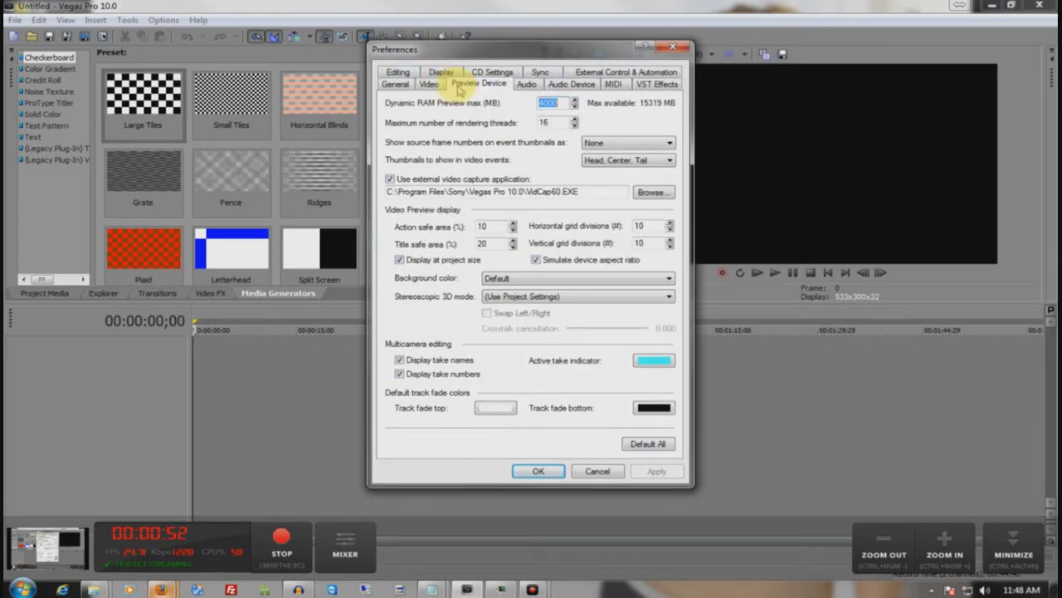
pyautogui.click(525, 85)
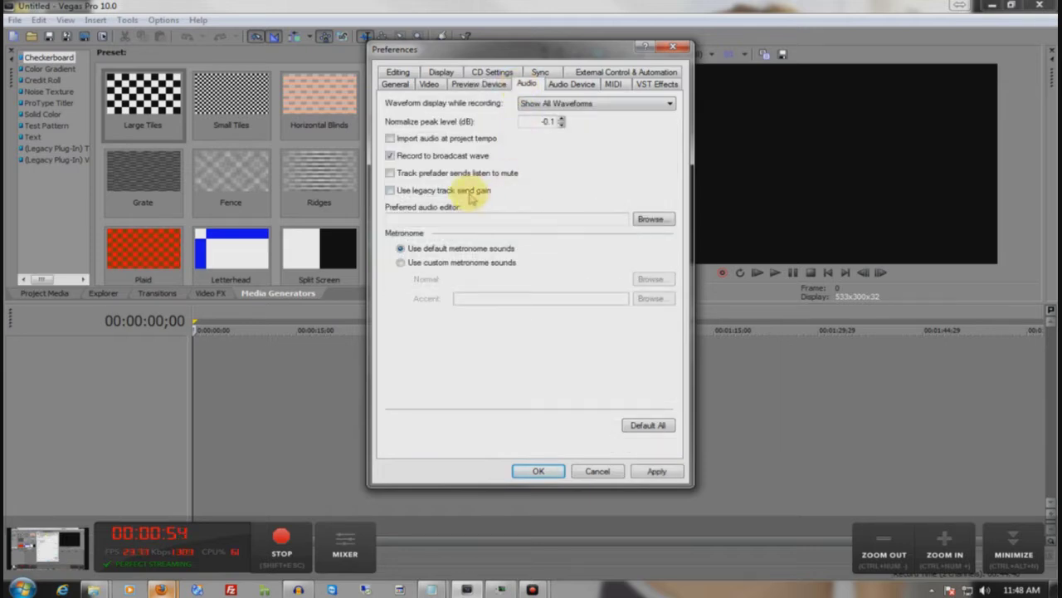
# Step: Set the preferred audio editor to audacity.exe from C:\Program Files (x86)\Audacity 1.3 Beta (Unicode) and apply the preferences
pyautogui.click(654, 219)
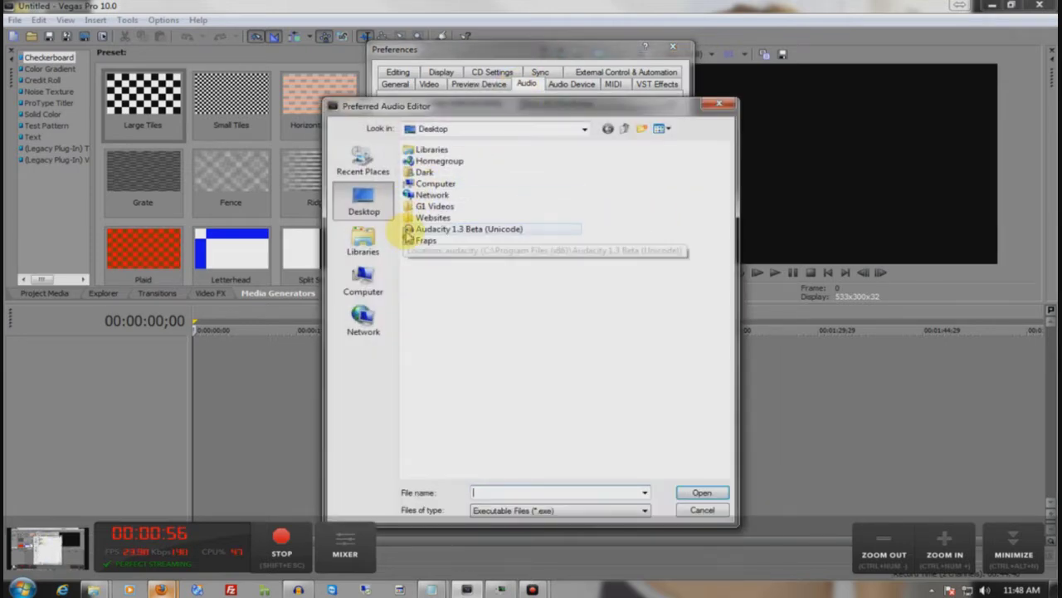
pyautogui.click(363, 280)
pyautogui.doubleClick(454, 174)
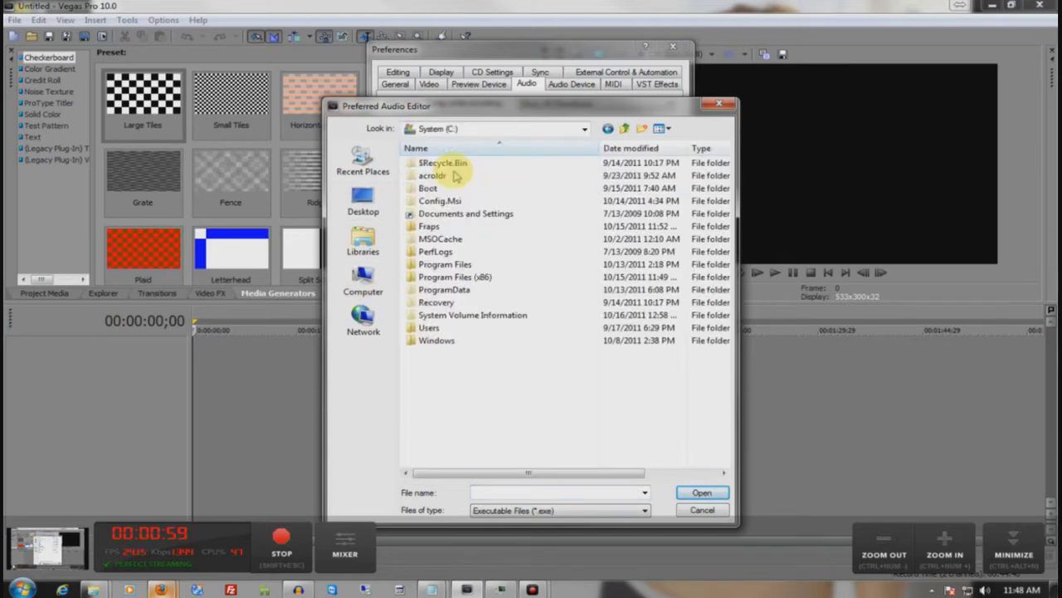
pyautogui.doubleClick(427, 273)
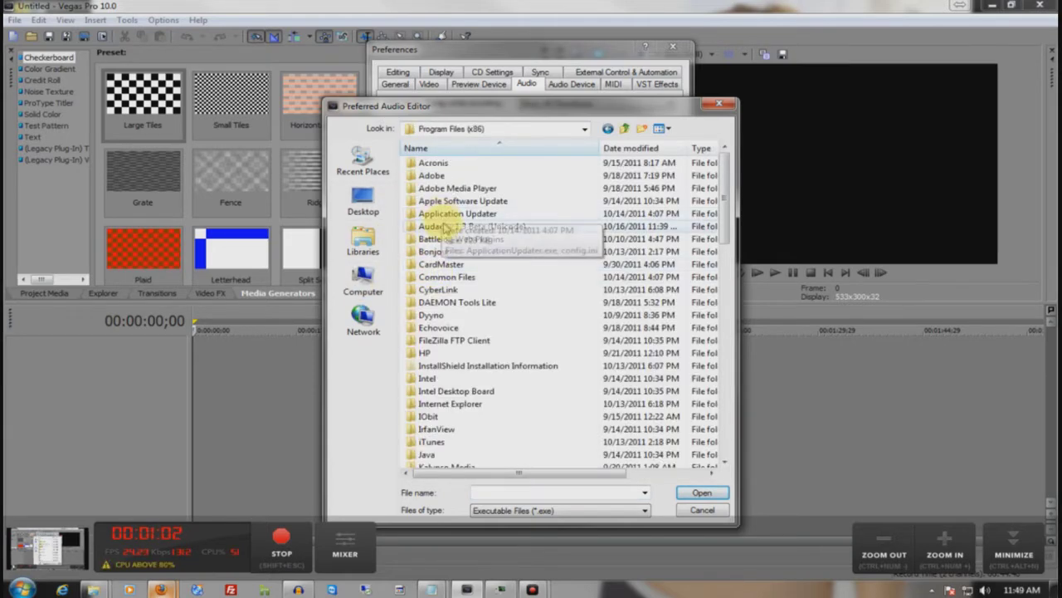
pyautogui.click(445, 228)
pyautogui.doubleClick(446, 227)
pyautogui.doubleClick(445, 230)
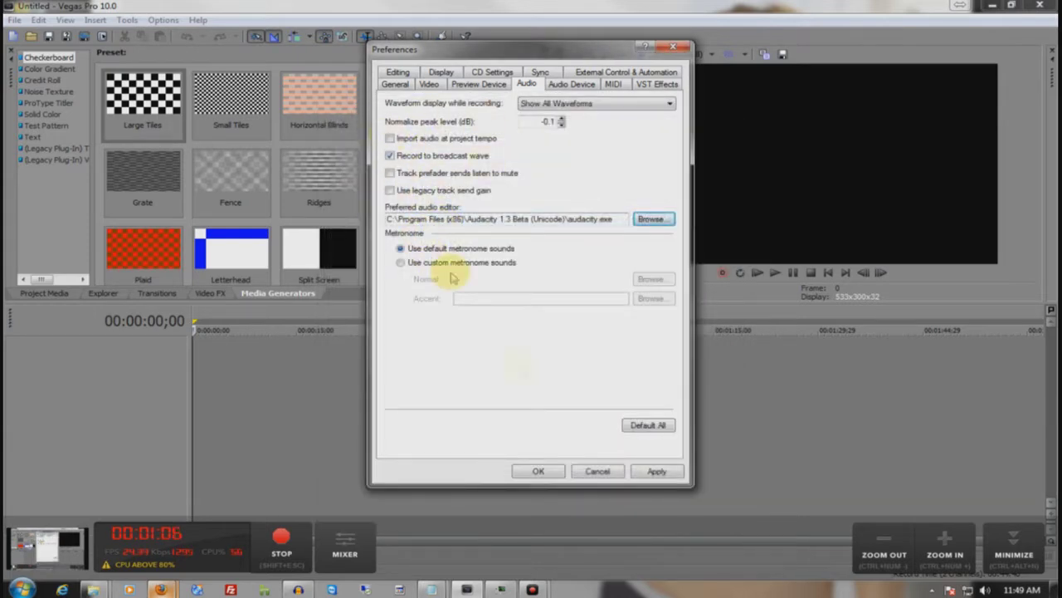
pyautogui.click(666, 471)
pyautogui.click(539, 470)
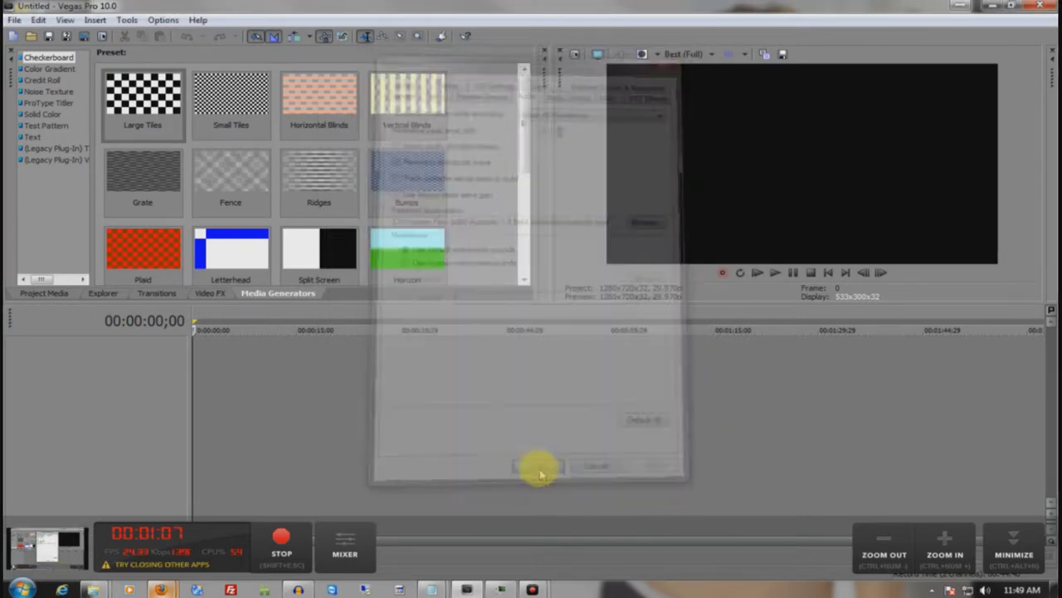
pyautogui.doubleClick(446, 9)
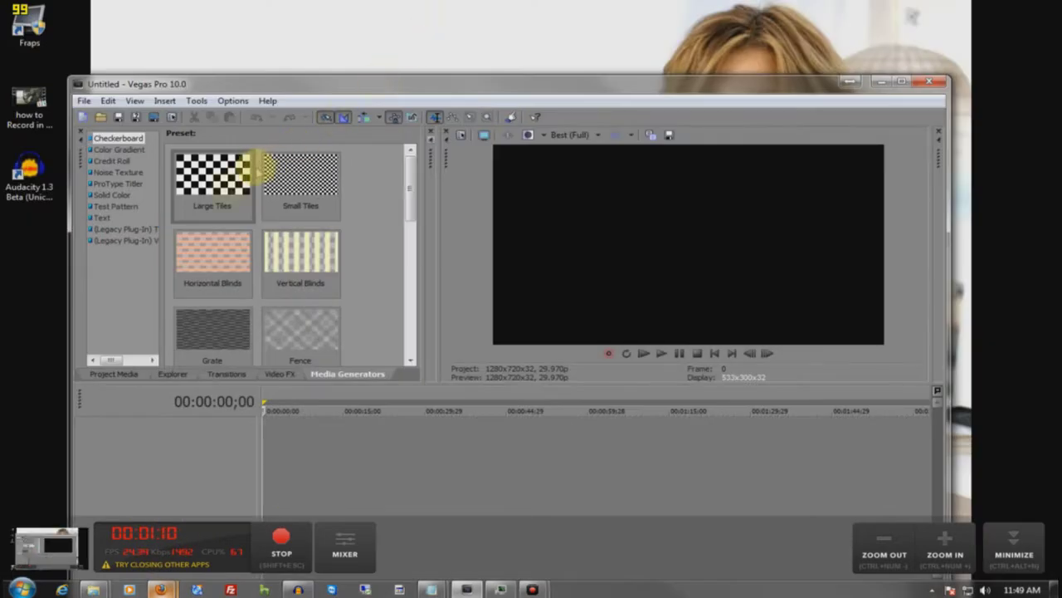
pyautogui.click(22, 589)
pyautogui.click(225, 322)
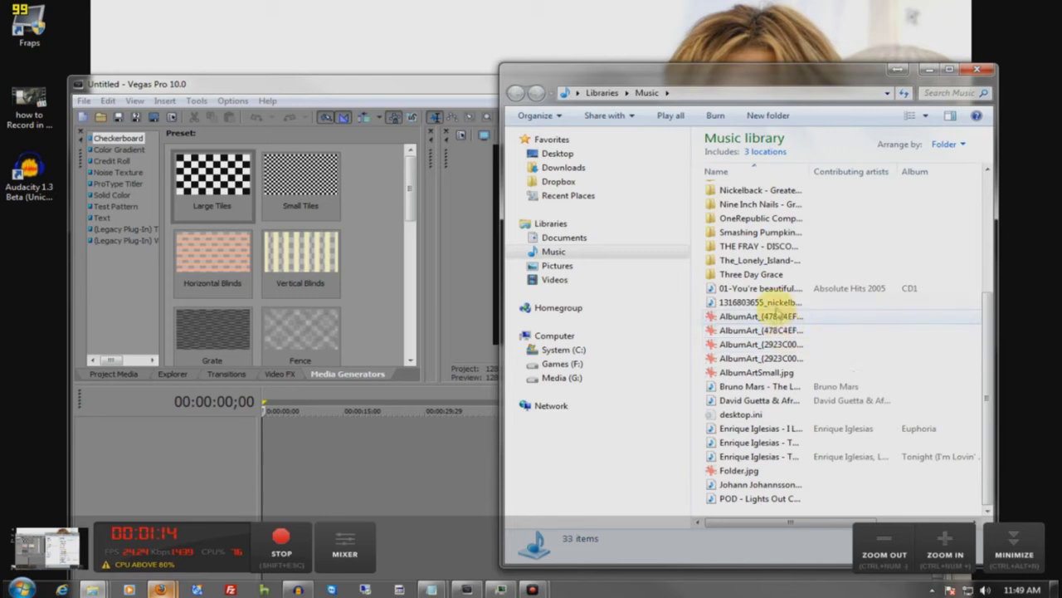
pyautogui.click(778, 305)
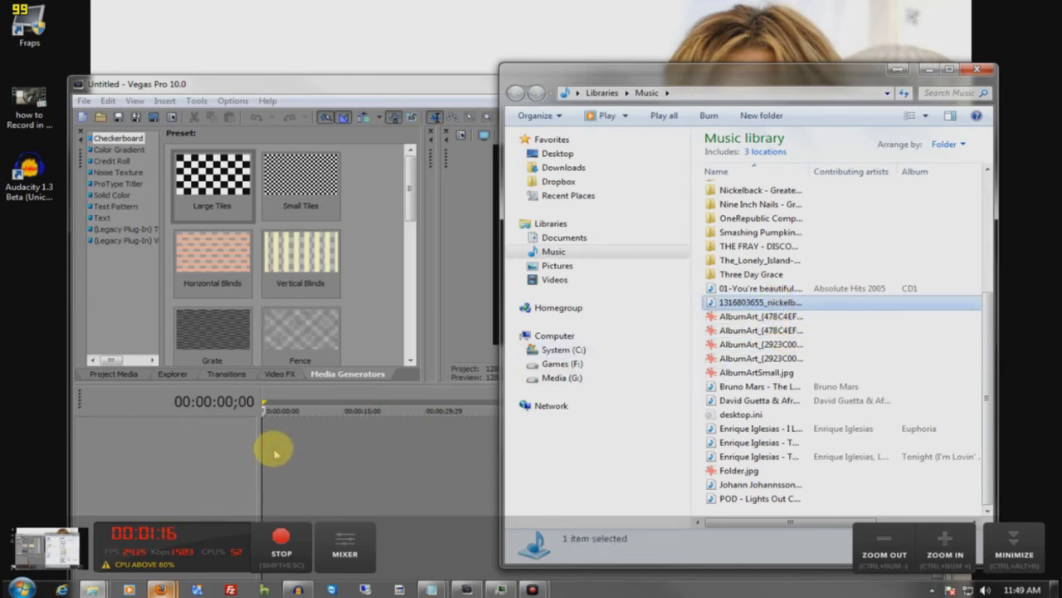
pyautogui.moveTo(270, 449); pyautogui.dragTo(273, 440)
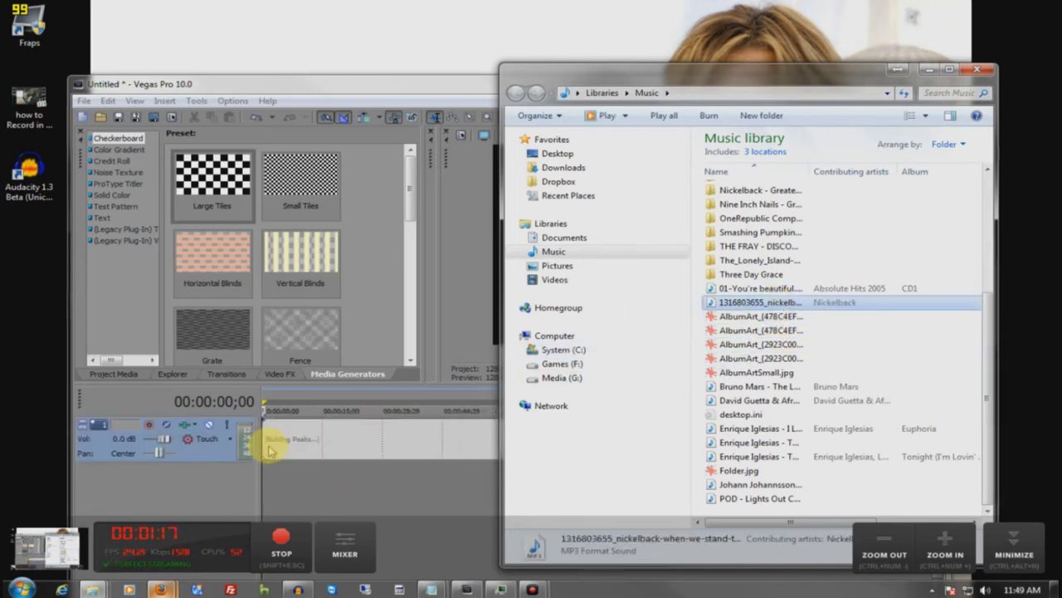
pyautogui.doubleClick(421, 83)
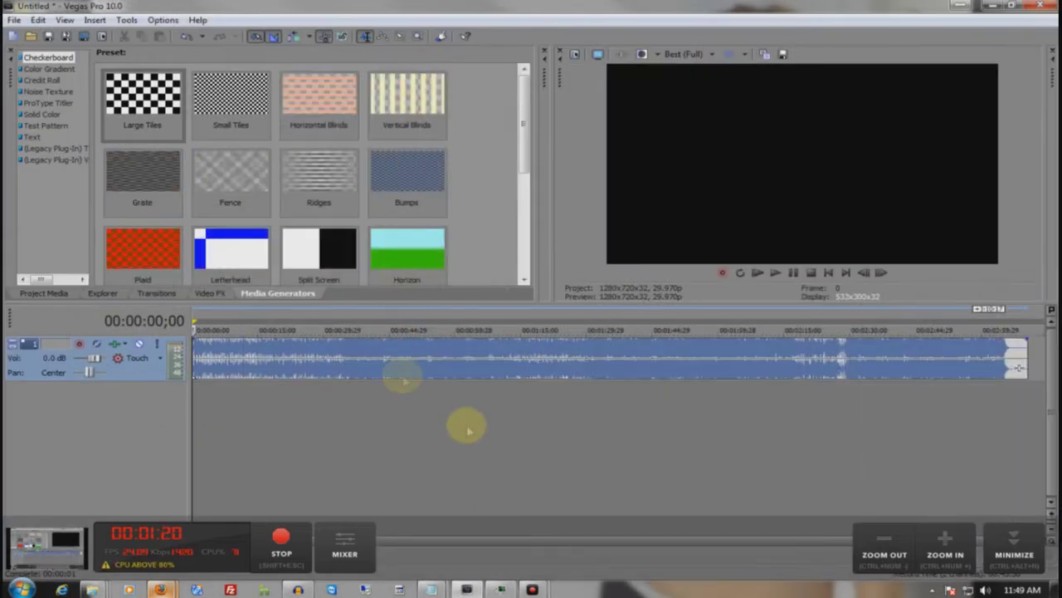
# Step: Preview the song's opening seconds and try a fade-in of about 35 seconds at the start of the audio event
pyautogui.click(774, 273)
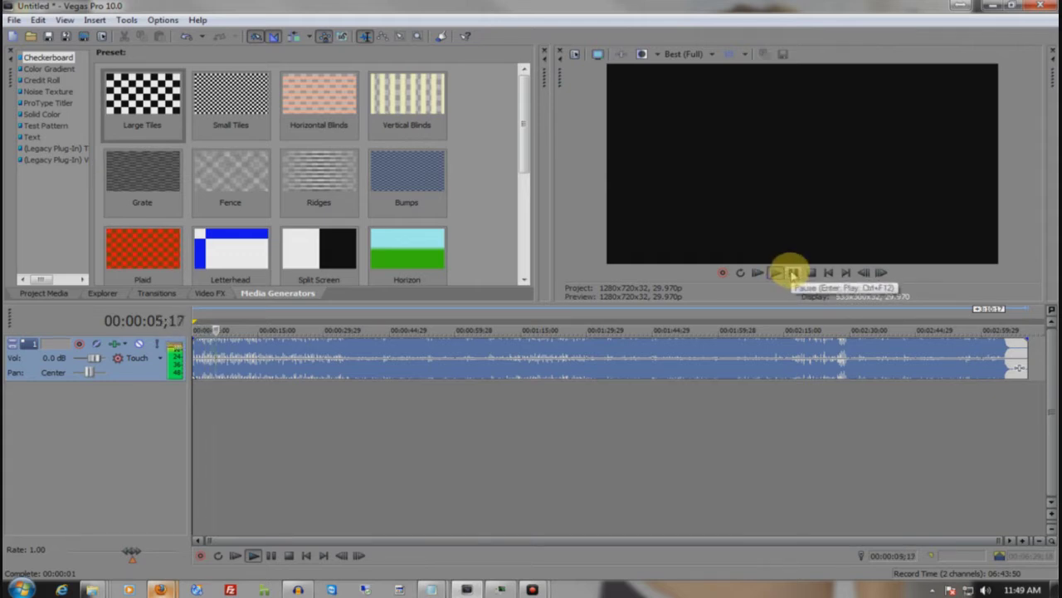
pyautogui.click(793, 273)
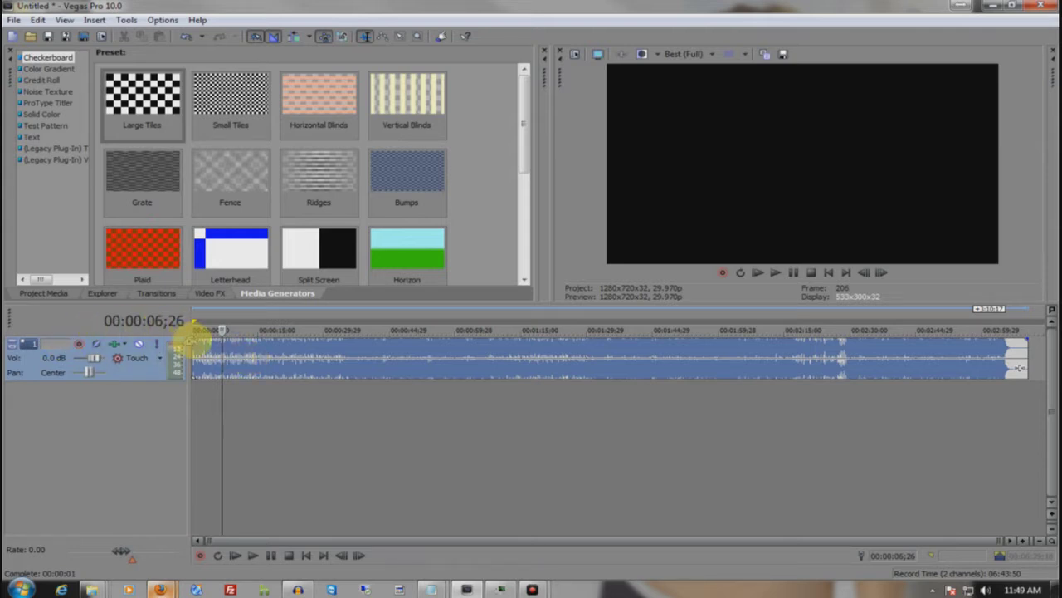
pyautogui.moveTo(201, 342); pyautogui.dragTo(343, 350)
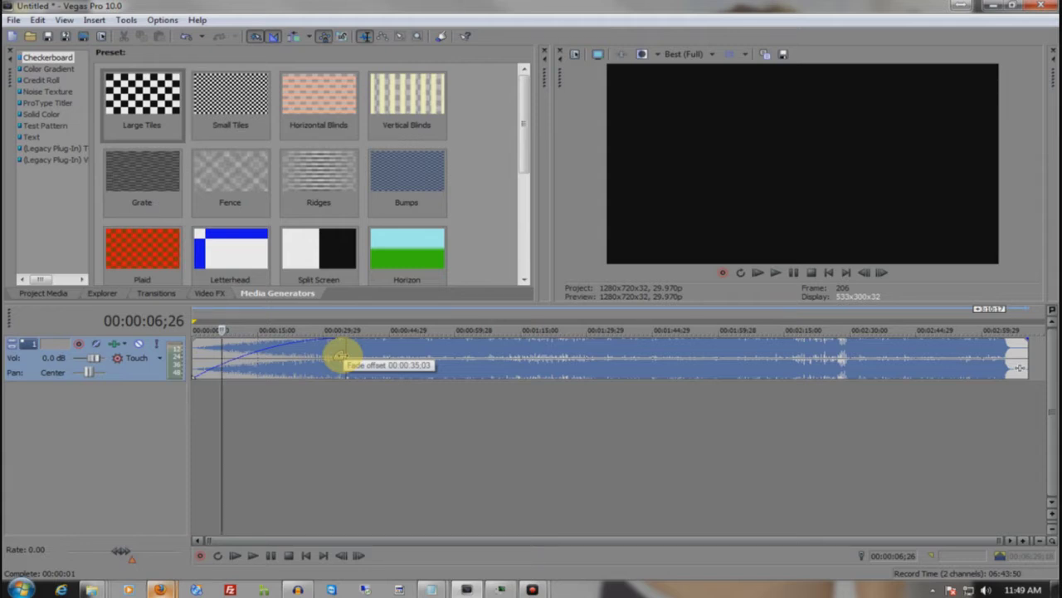
pyautogui.moveTo(341, 357); pyautogui.dragTo(190, 351)
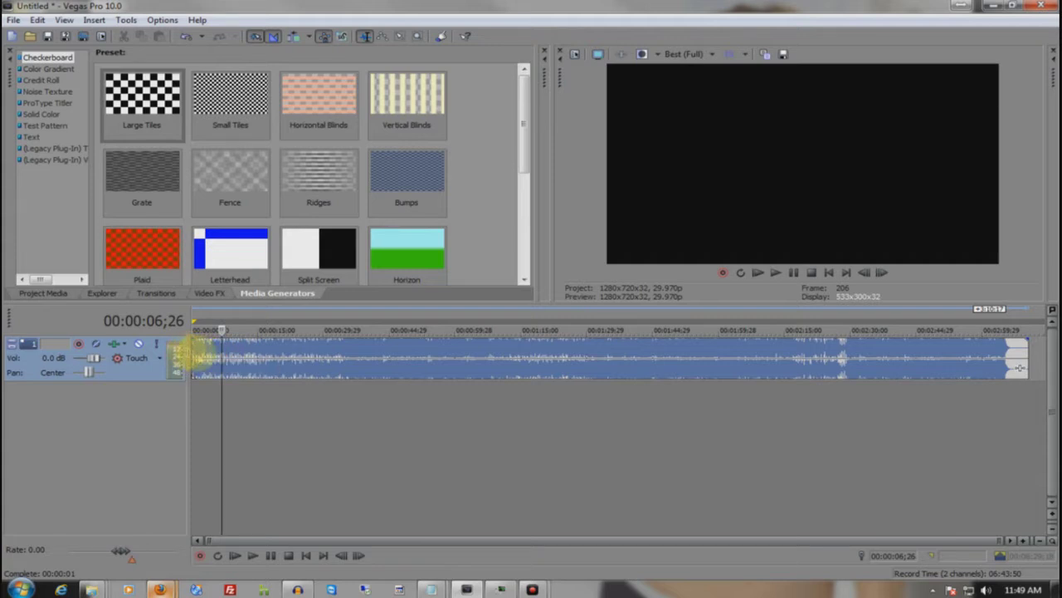
# Step: Open the song event in the external audio editor and show its stereo track in a maximized Audacity window
pyautogui.click(693, 366)
pyautogui.rightClick(693, 365)
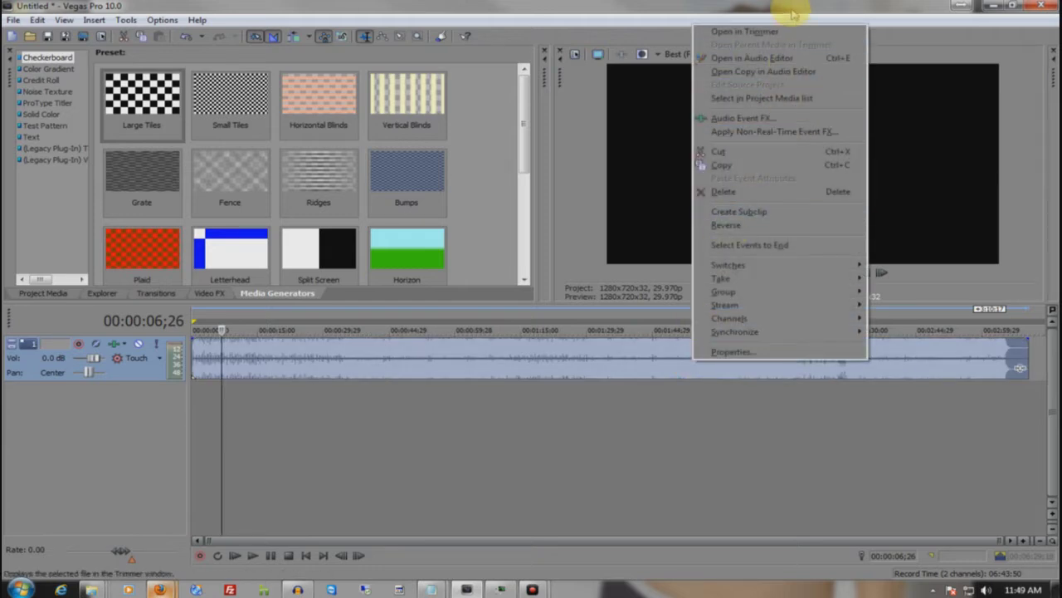
pyautogui.click(742, 31)
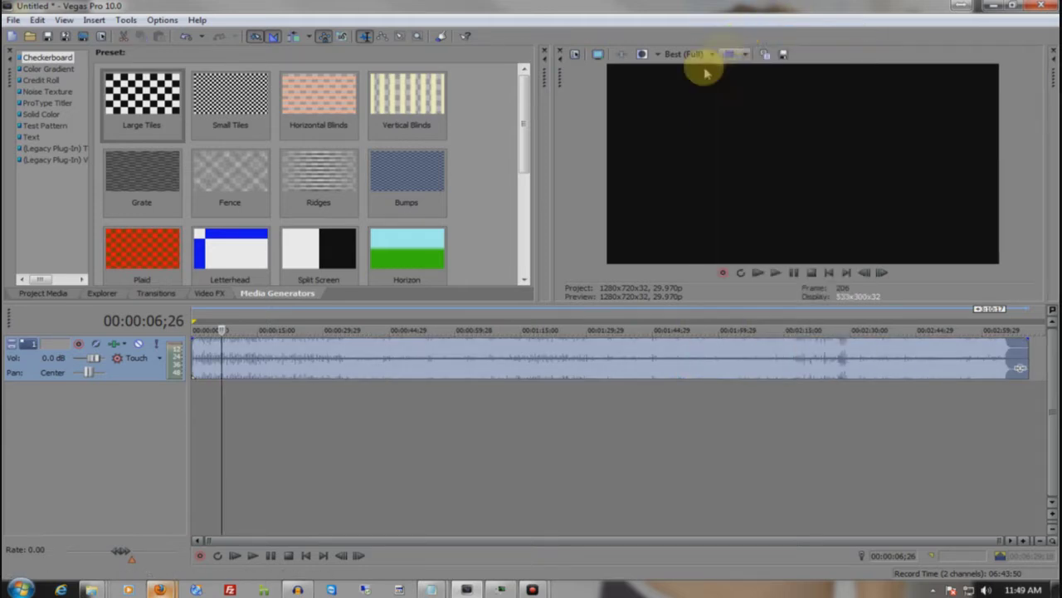
pyautogui.rightClick(469, 362)
pyautogui.click(561, 60)
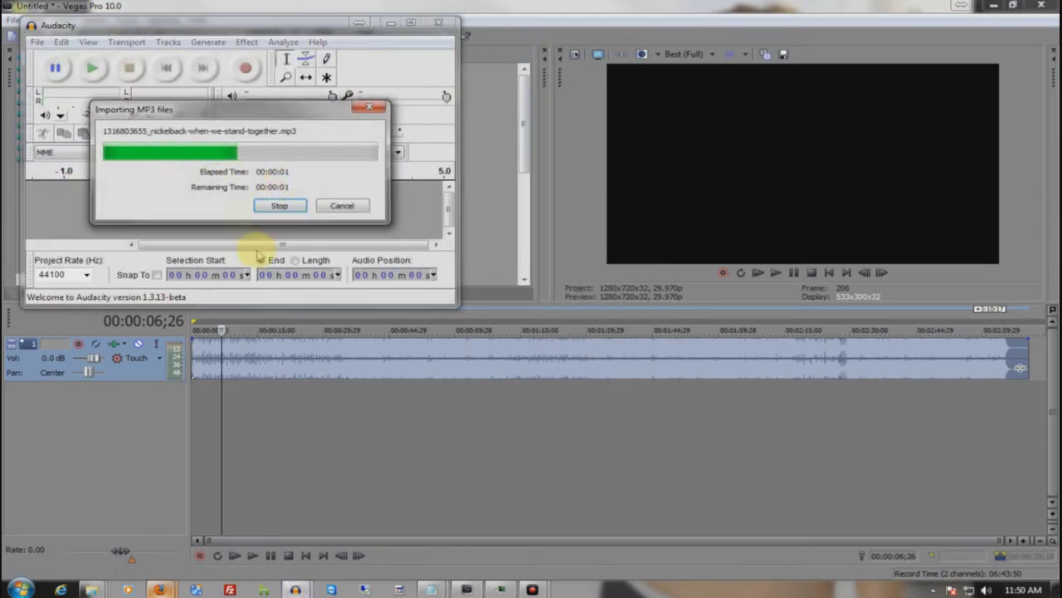
pyautogui.doubleClick(304, 26)
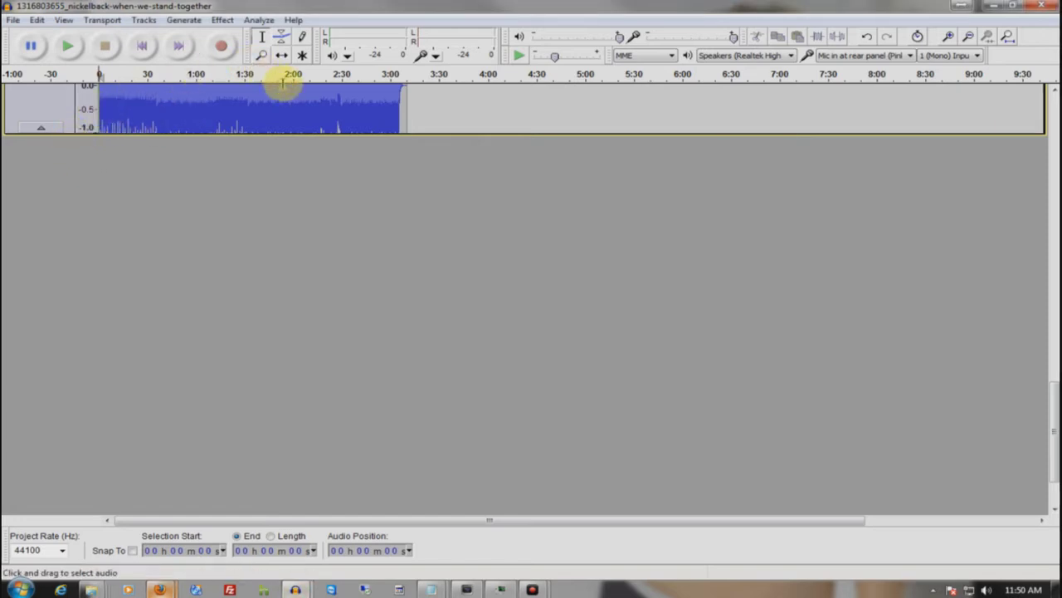
pyautogui.scroll(3, 285, 103)
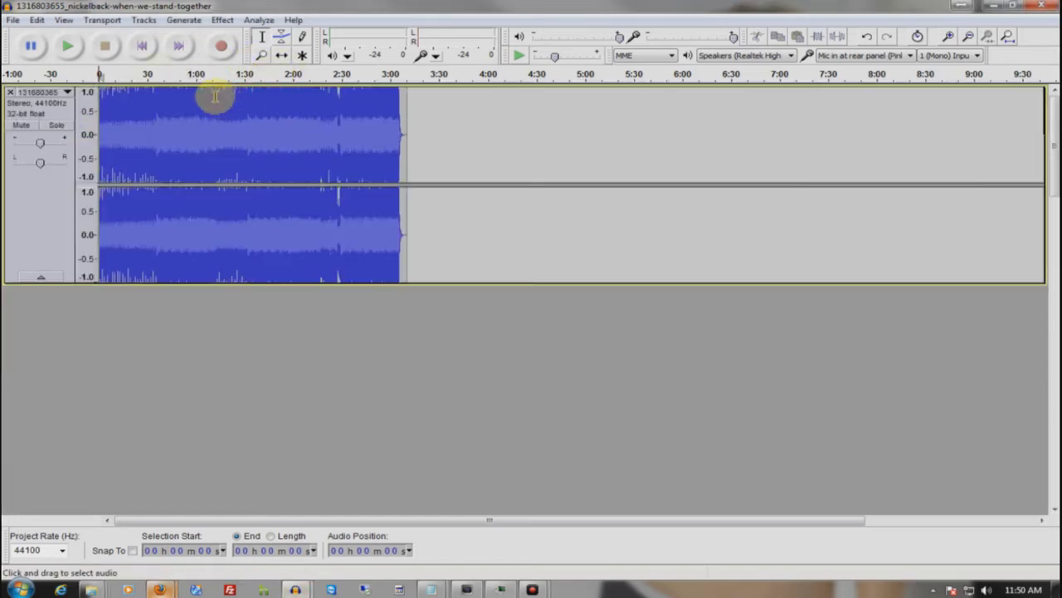
# Step: Play the opening seconds of the imported song and inspect its waveform close up
pyautogui.click(68, 47)
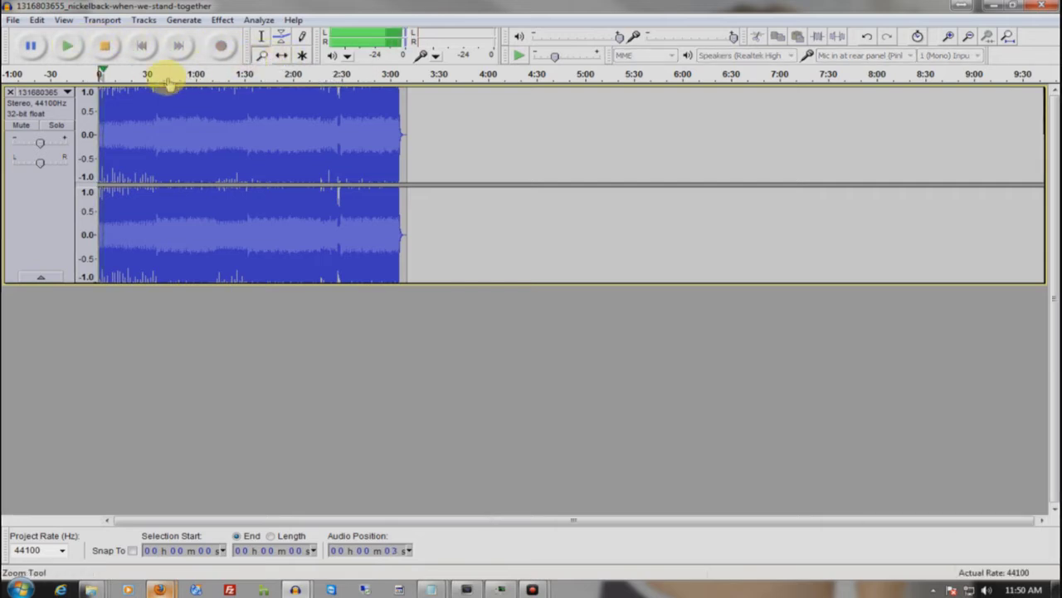
pyautogui.click(112, 118)
pyautogui.click(105, 120)
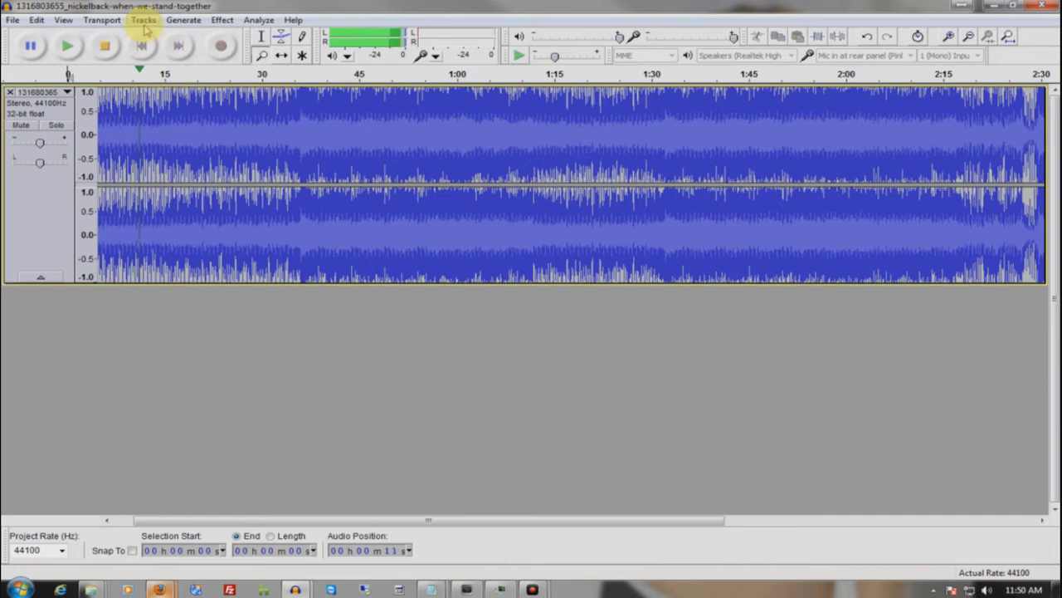
pyautogui.click(105, 46)
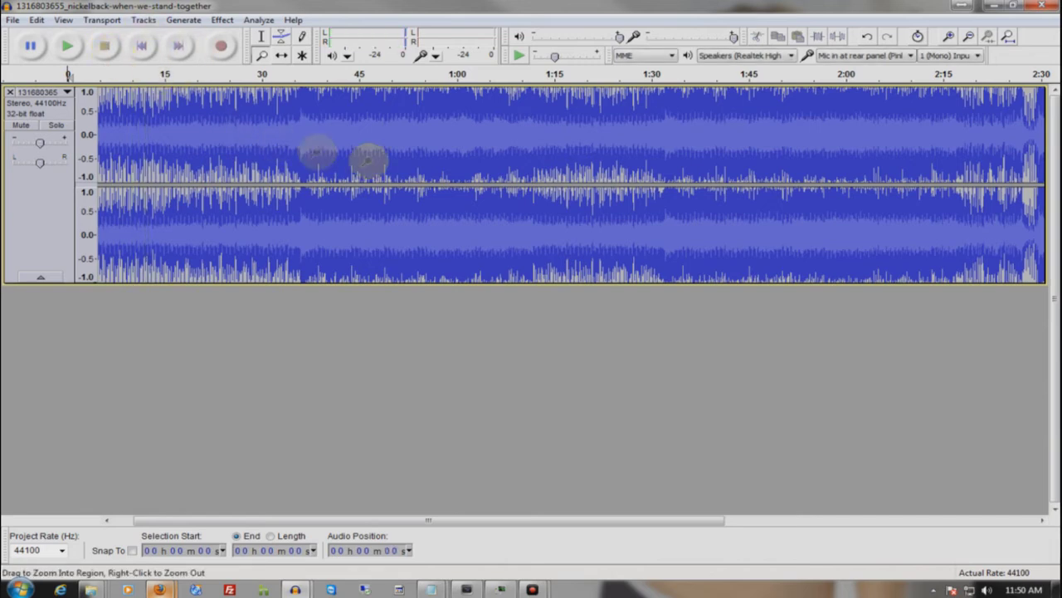
pyautogui.click(261, 56)
pyautogui.rightClick(292, 147)
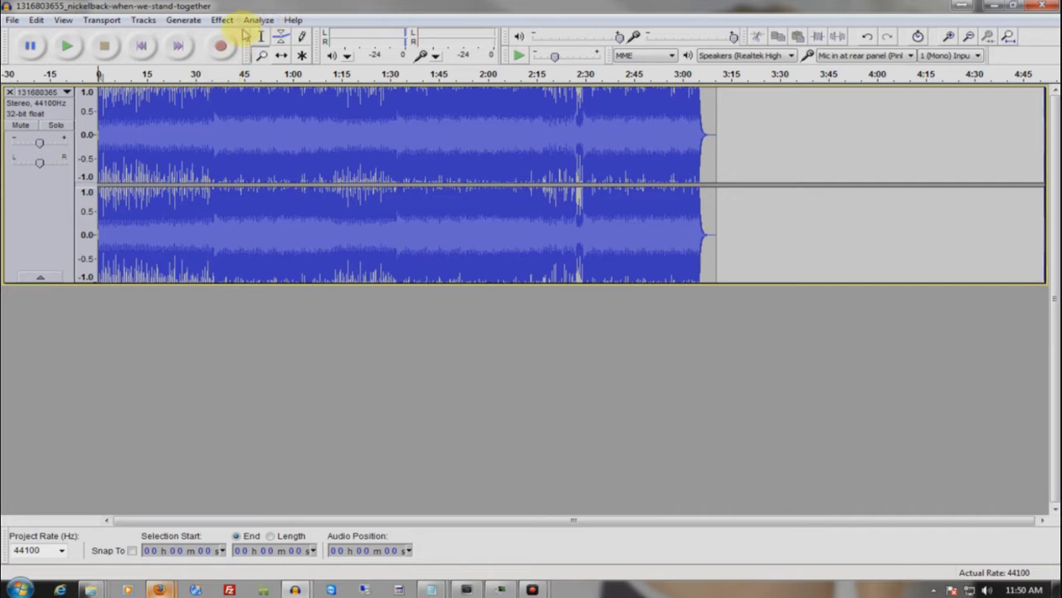
pyautogui.click(197, 22)
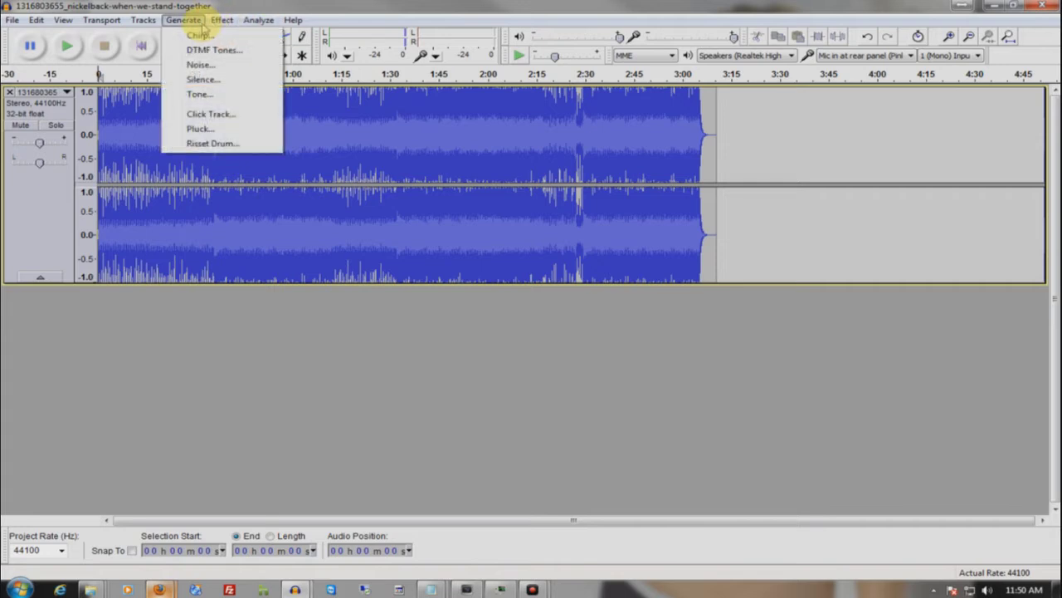
pyautogui.moveTo(152, 26)
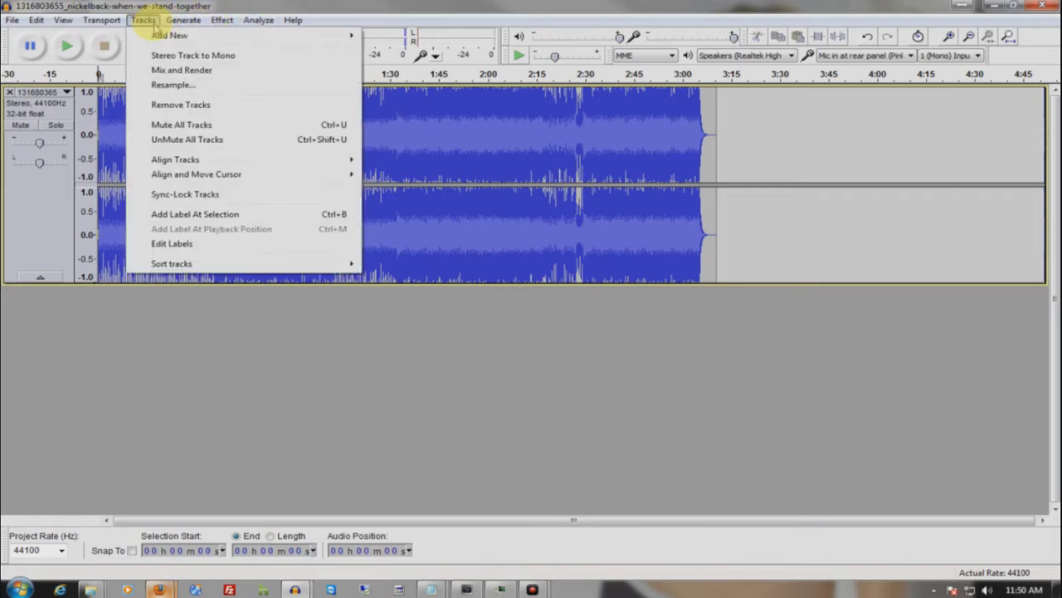
pyautogui.moveTo(214, 164)
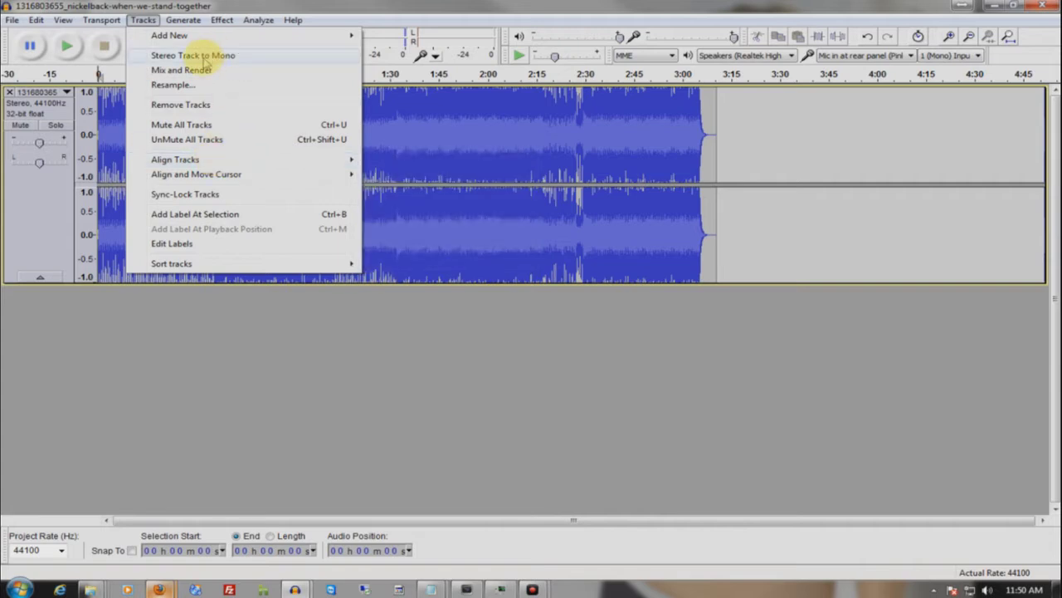
pyautogui.moveTo(226, 23)
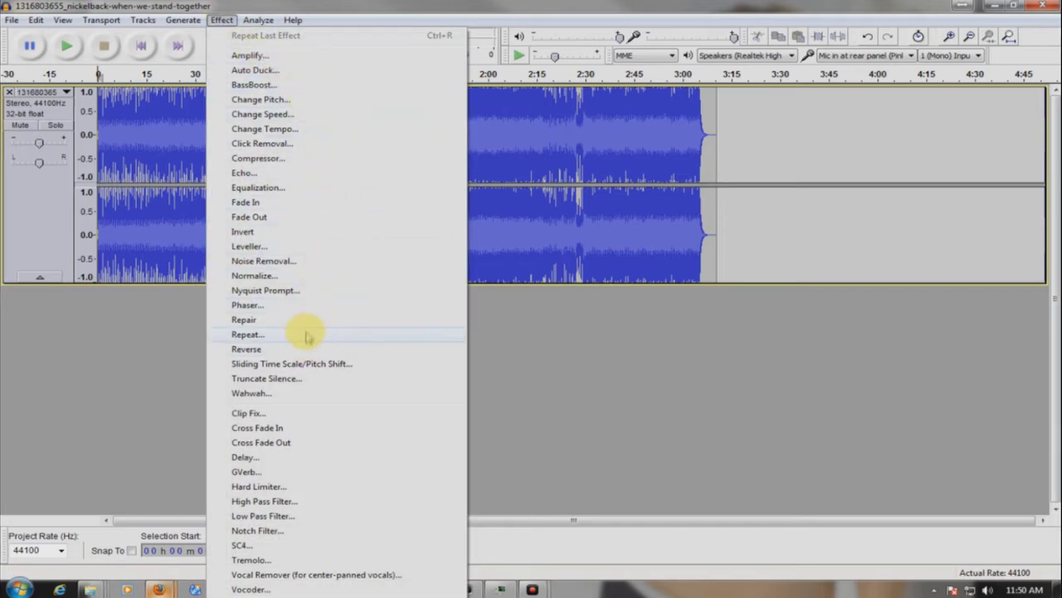
pyautogui.click(138, 158)
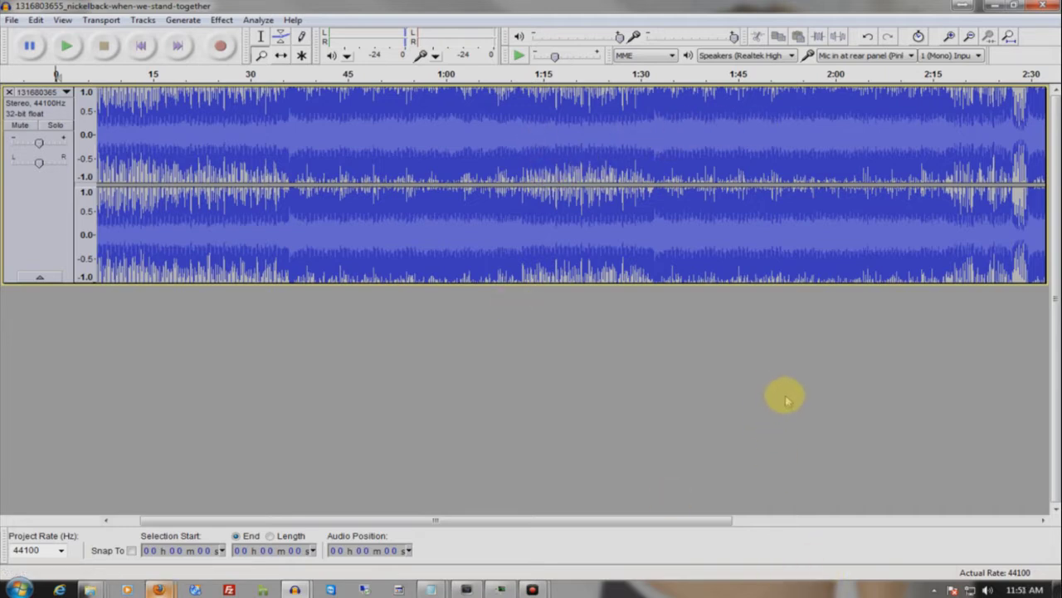
# Step: Set the recording input channels to 2 (Stereo)
pyautogui.click(954, 54)
pyautogui.click(955, 76)
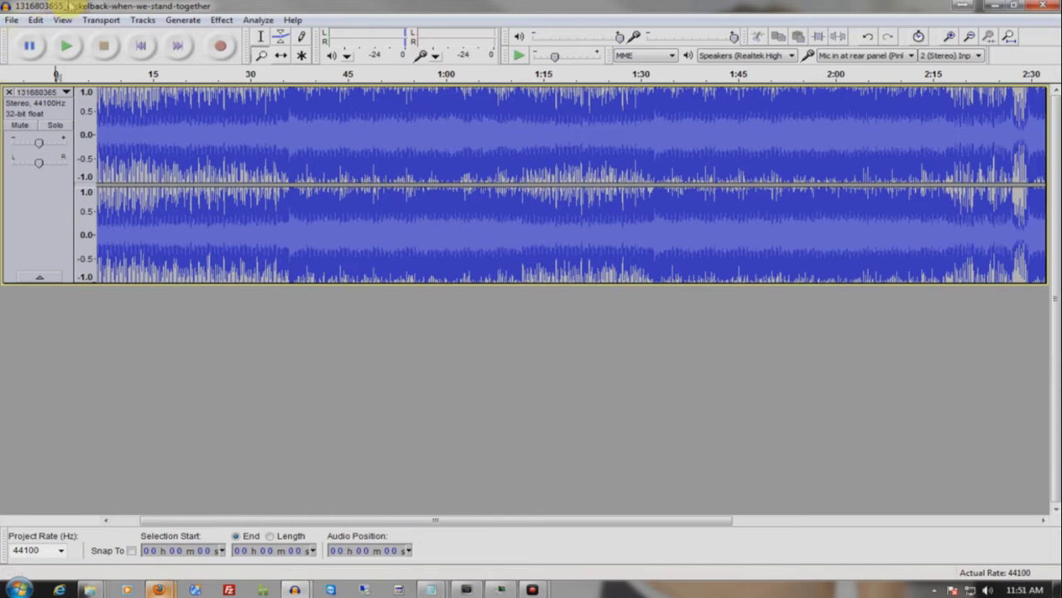
pyautogui.click(101, 20)
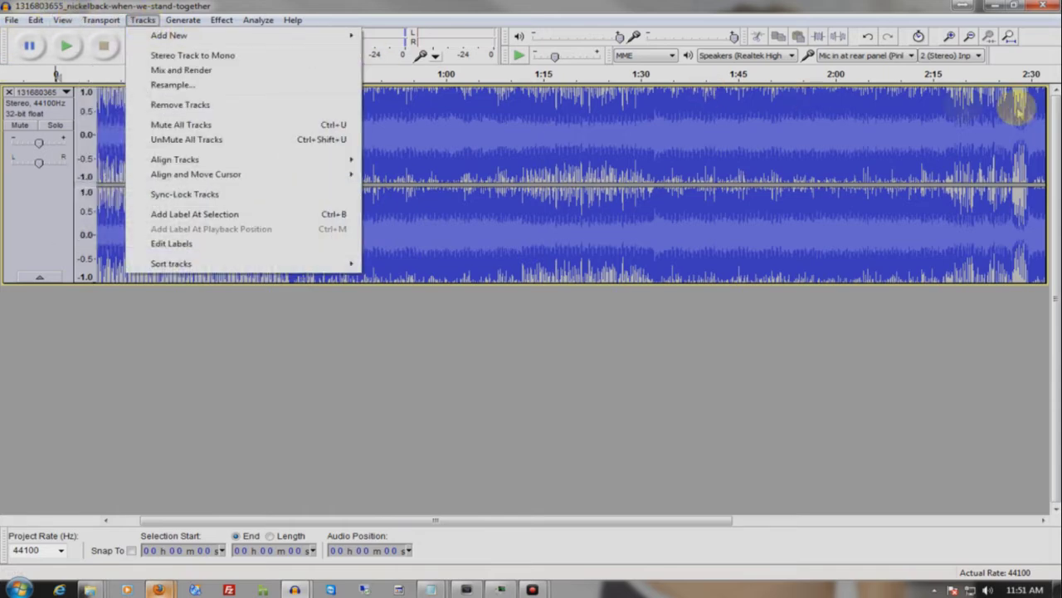
# Step: Export the song to the desktop as an MP3 file under its existing name, keeping the metadata tags as they are
pyautogui.moveTo(12, 20)
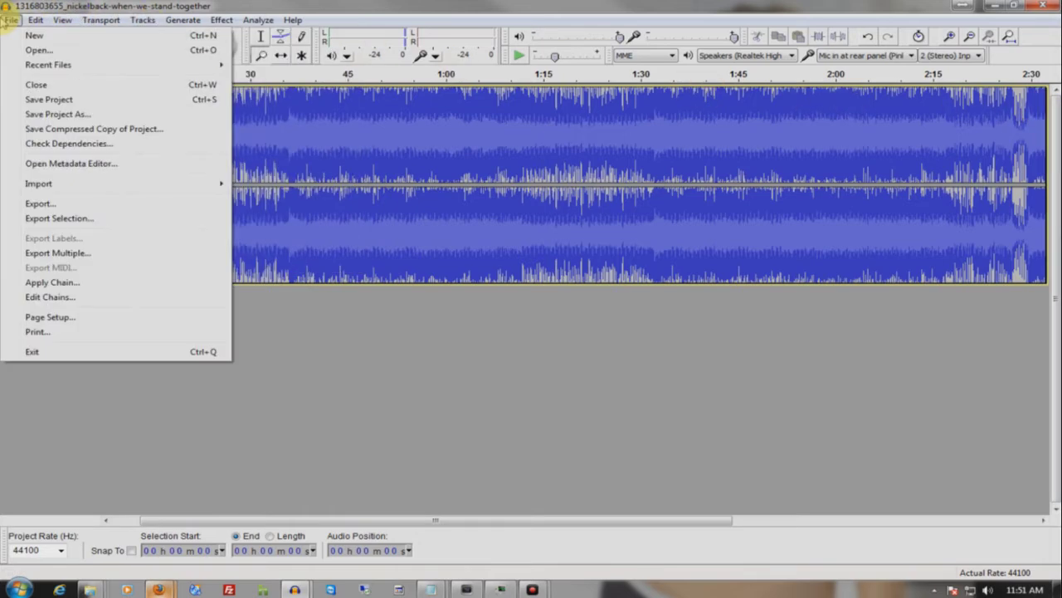
pyautogui.click(40, 203)
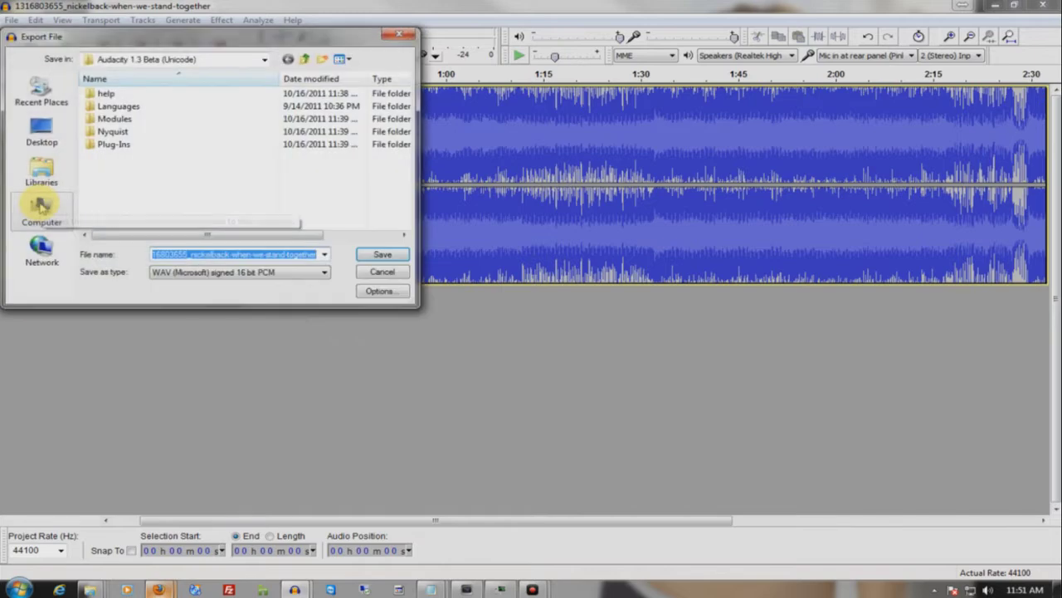
pyautogui.click(224, 273)
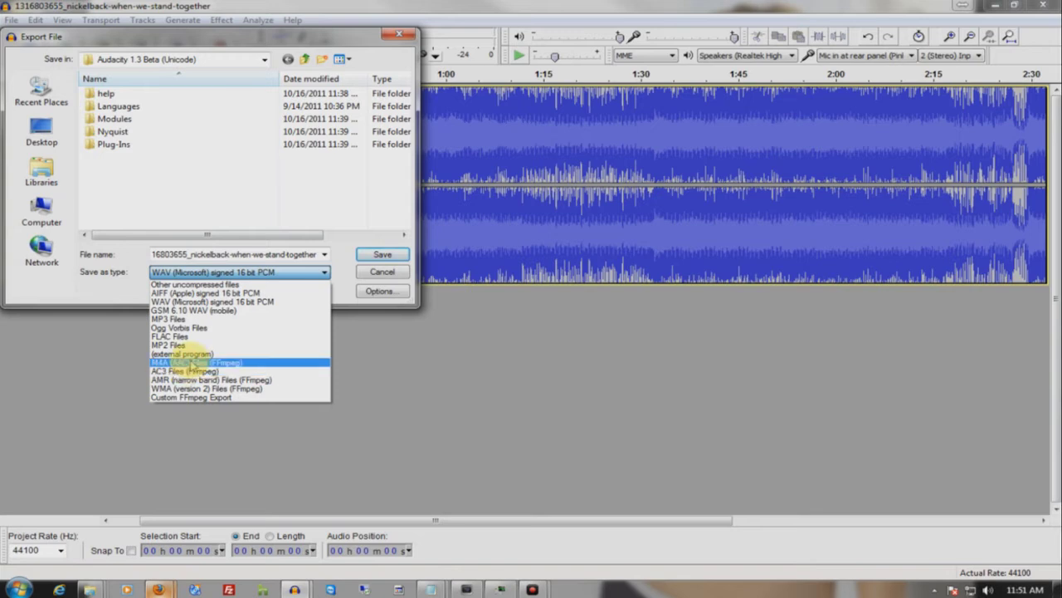
pyautogui.click(176, 319)
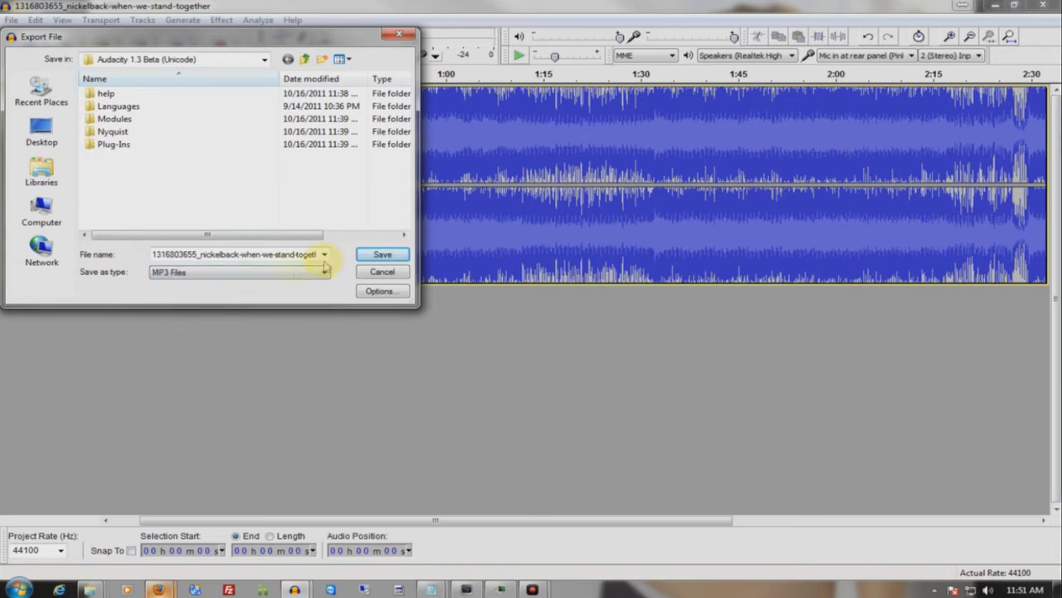
pyautogui.click(382, 254)
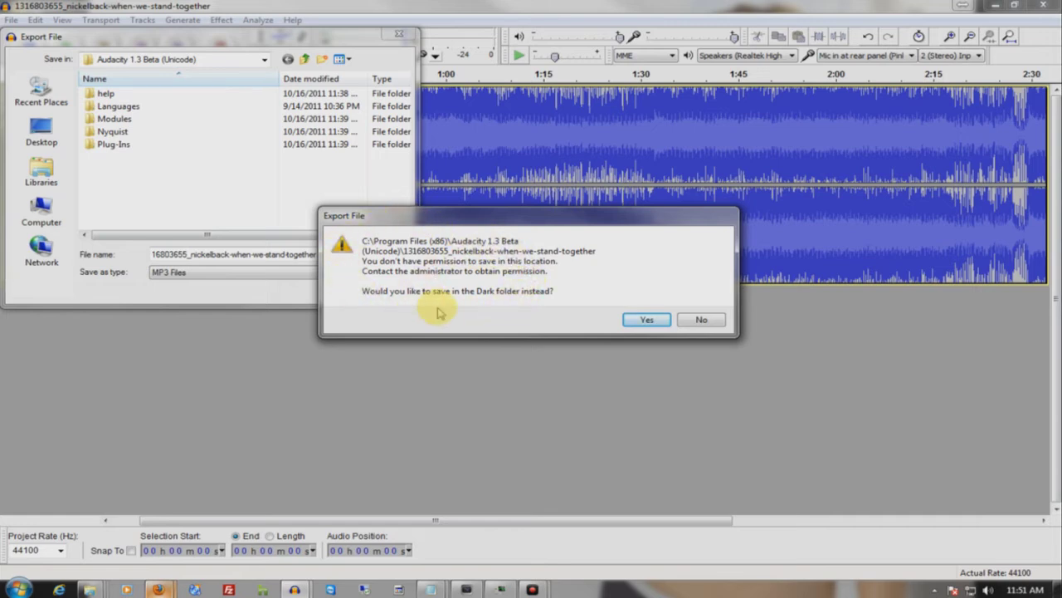
pyautogui.click(641, 321)
pyautogui.click(42, 131)
pyautogui.click(383, 254)
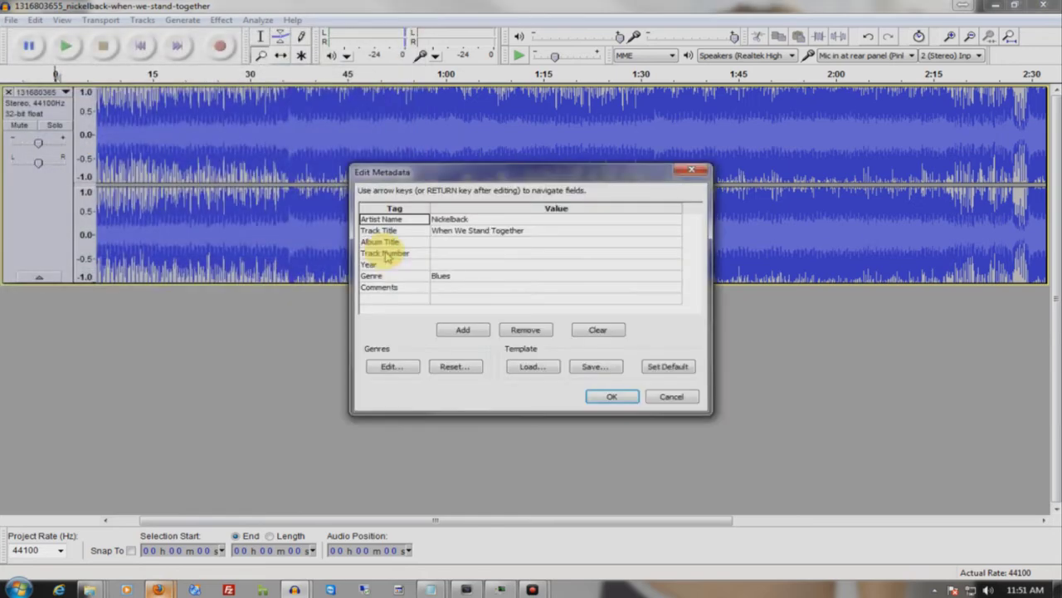
pyautogui.click(612, 396)
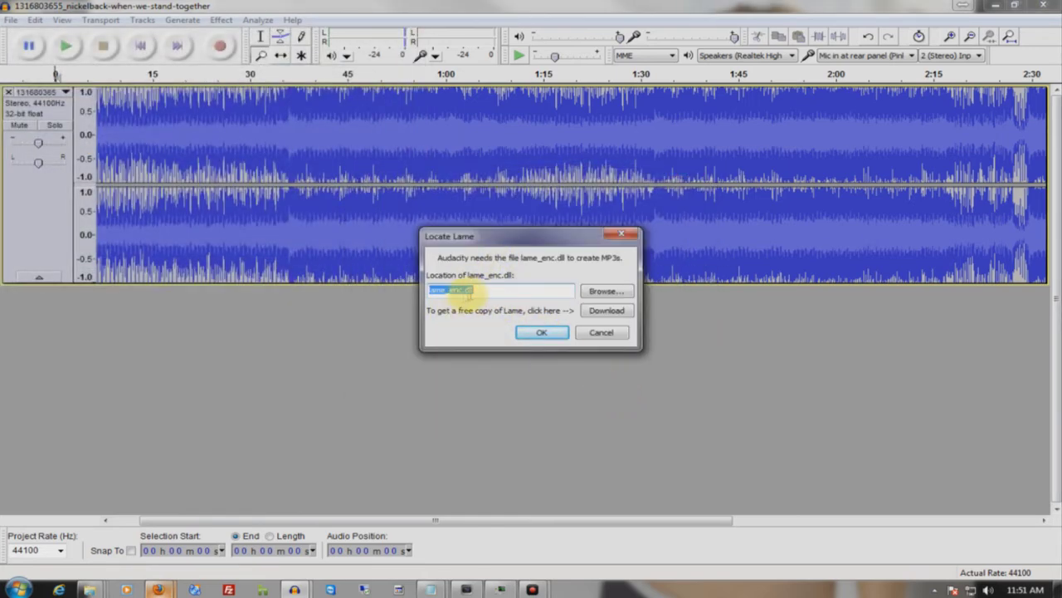
# Step: Download and save Lame_v3.98.3_for_Audacity_on_Windows.exe from the LAME download site, starting from the encoder's download option
pyautogui.click(608, 335)
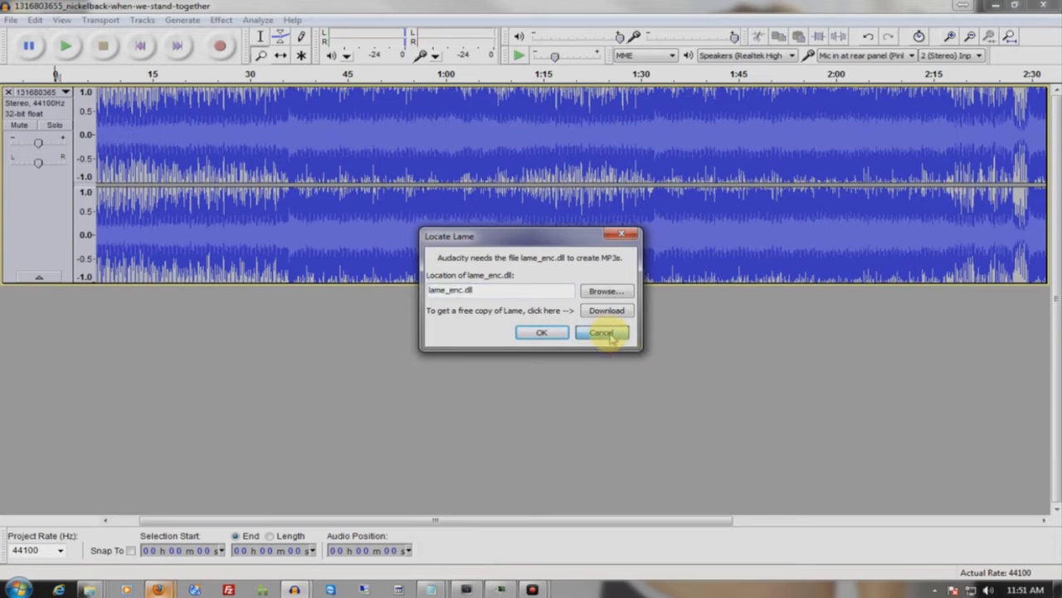
pyautogui.click(606, 315)
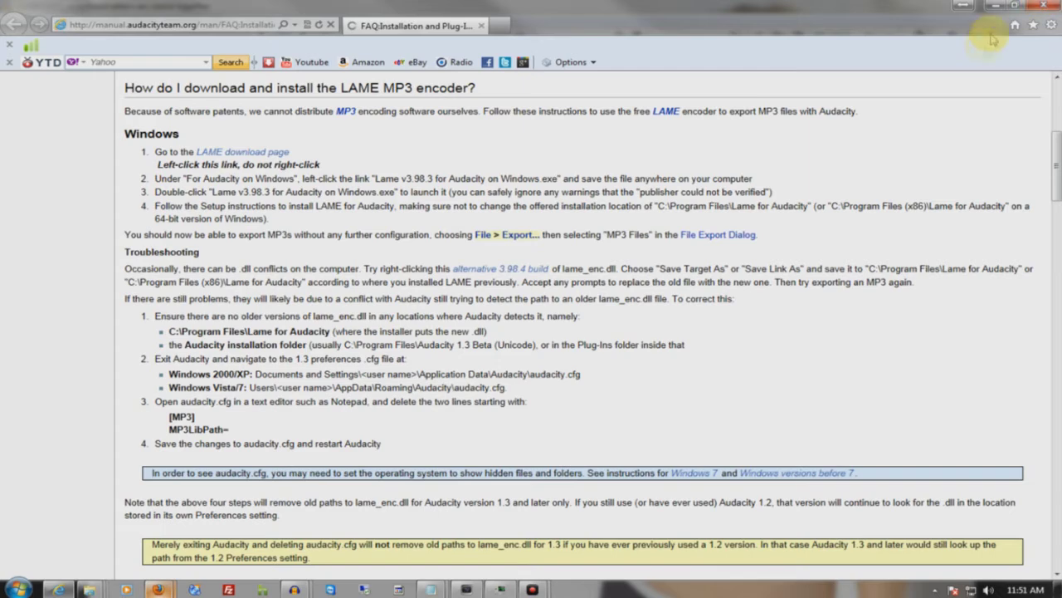
pyautogui.click(238, 154)
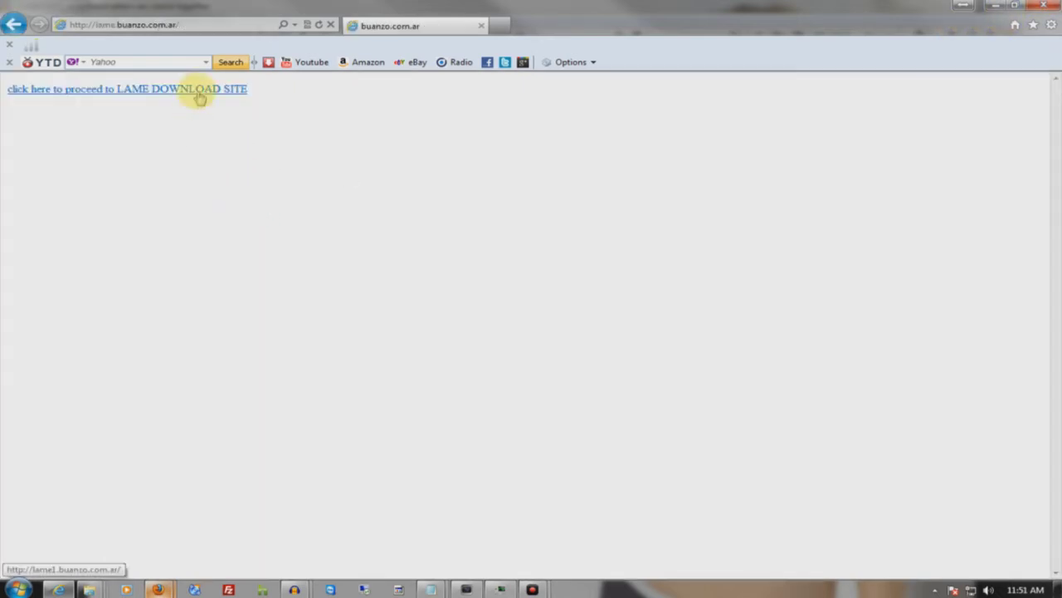
pyautogui.click(201, 91)
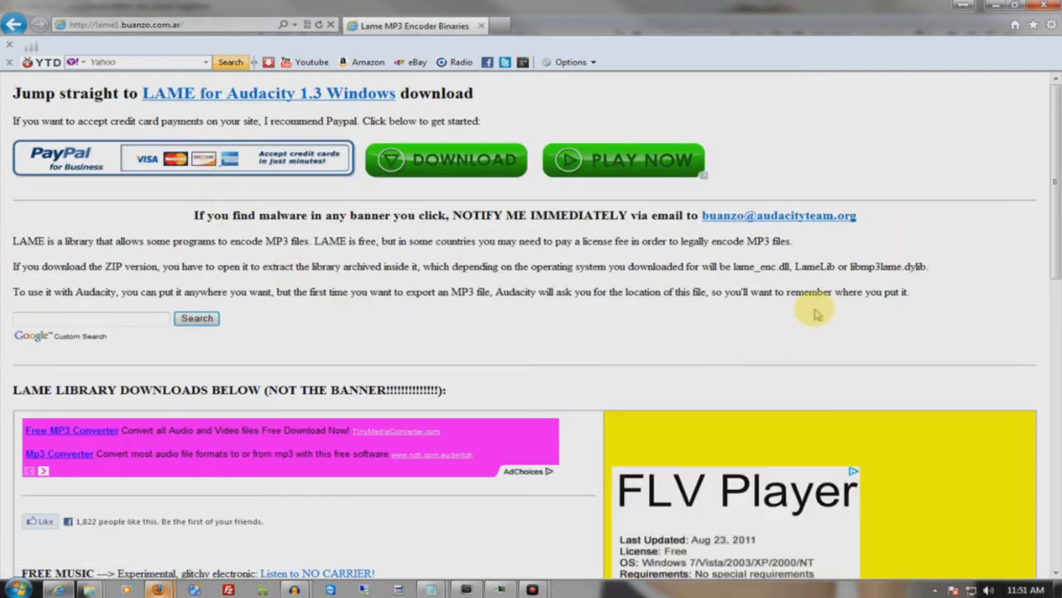
pyautogui.scroll(-3, 332, 309)
pyautogui.click(47, 305)
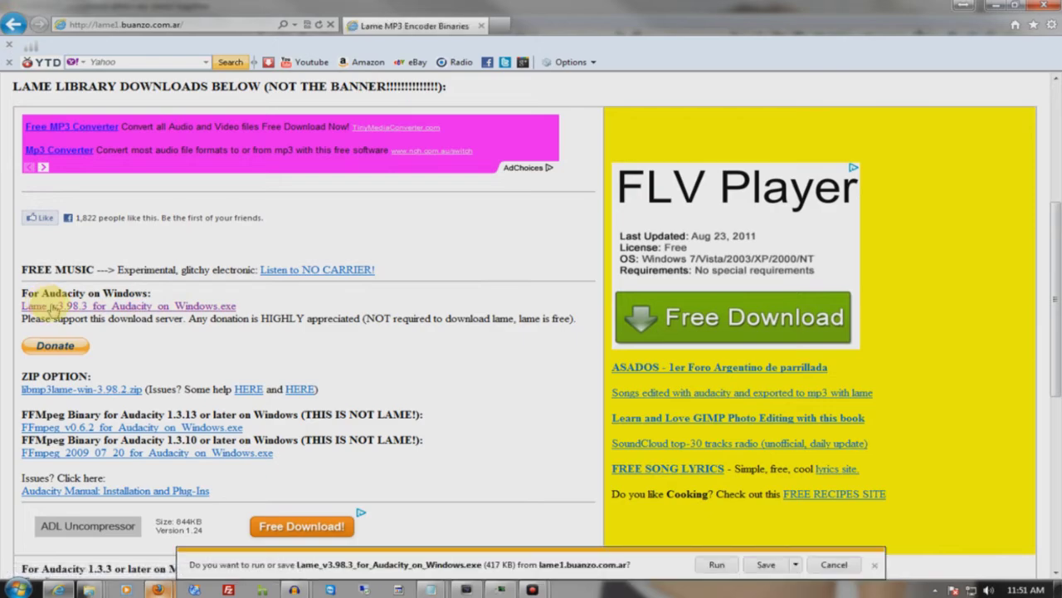
pyautogui.click(766, 564)
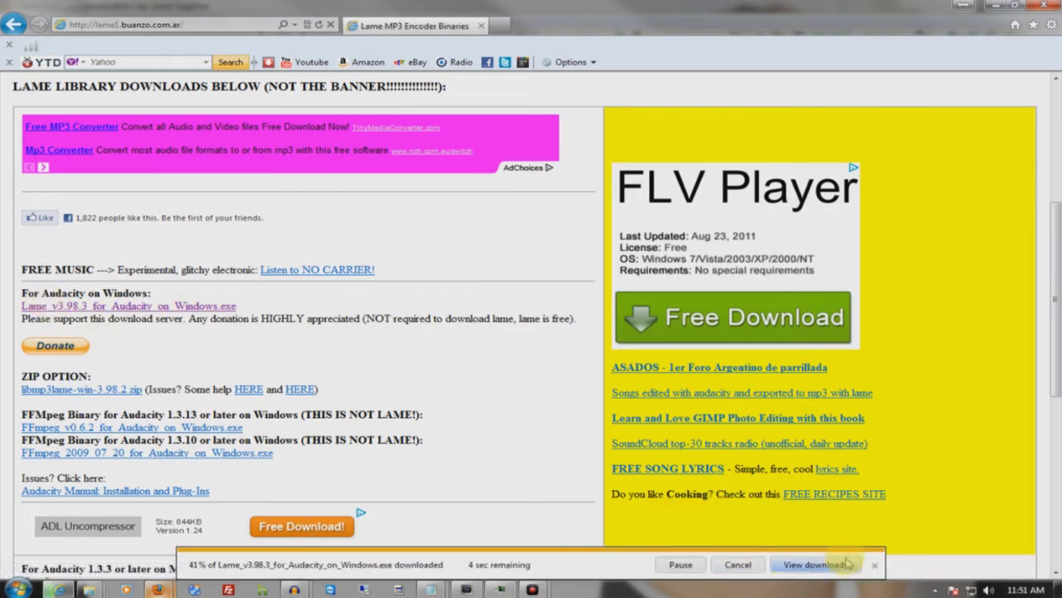
pyautogui.click(812, 565)
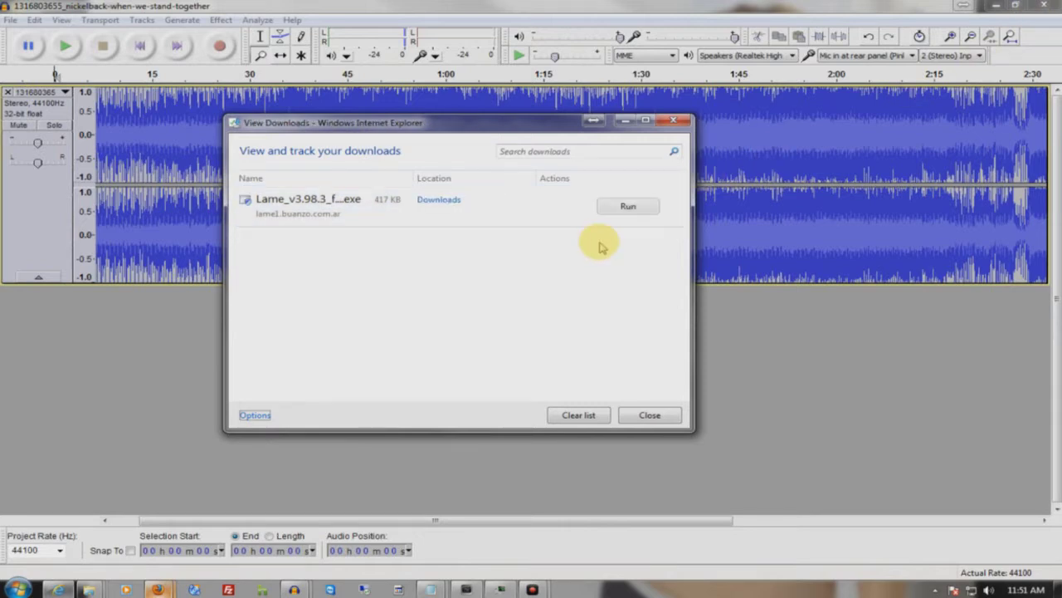
# Step: Run the downloaded LAME for Audacity installer, accept the license agreement and install to the default folder
pyautogui.click(626, 207)
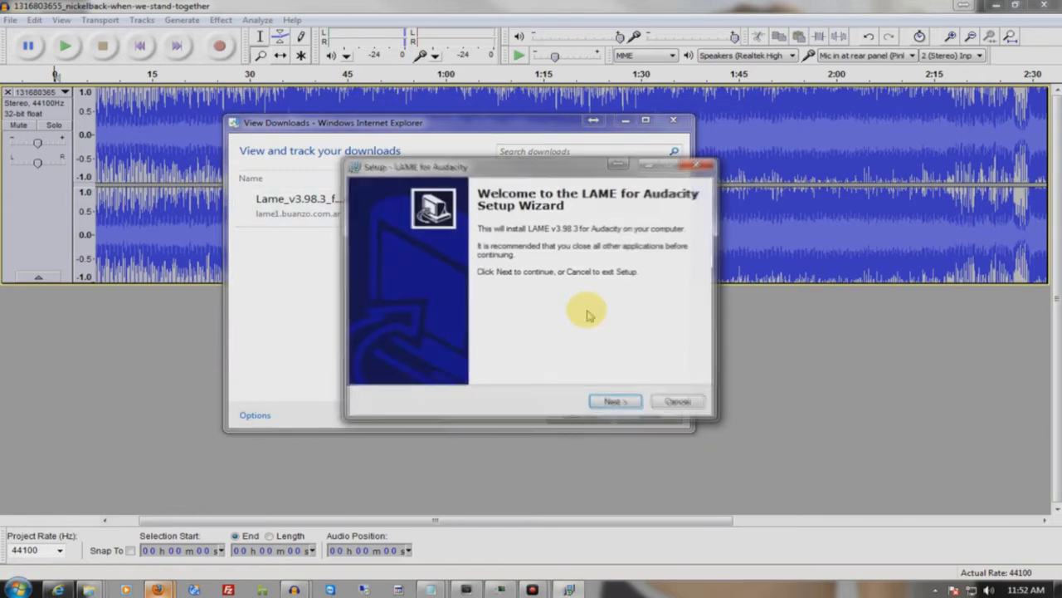
pyautogui.click(610, 400)
pyautogui.click(446, 363)
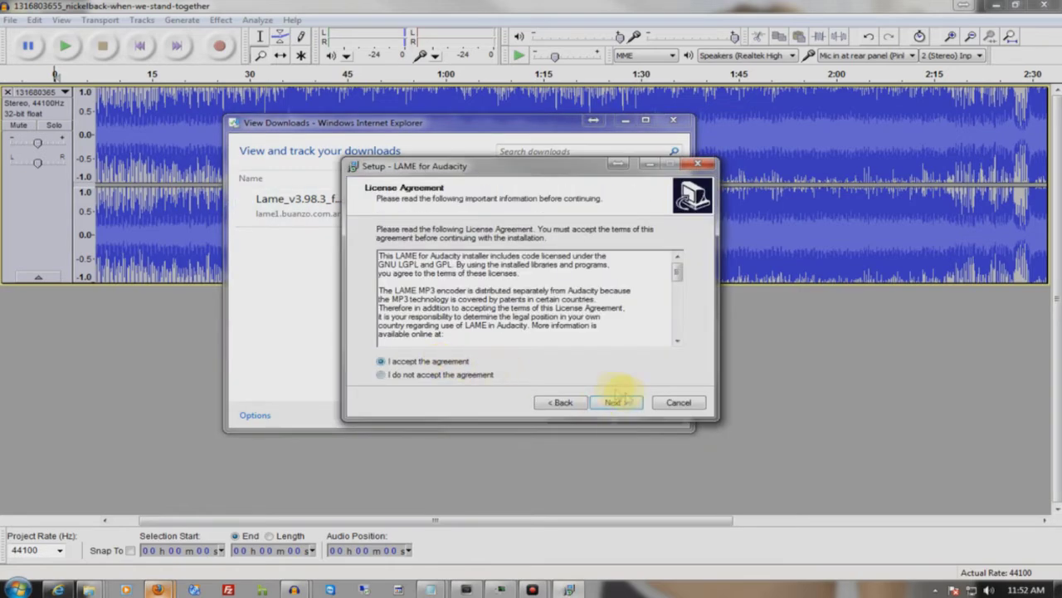
pyautogui.click(635, 402)
pyautogui.click(616, 402)
pyautogui.click(614, 402)
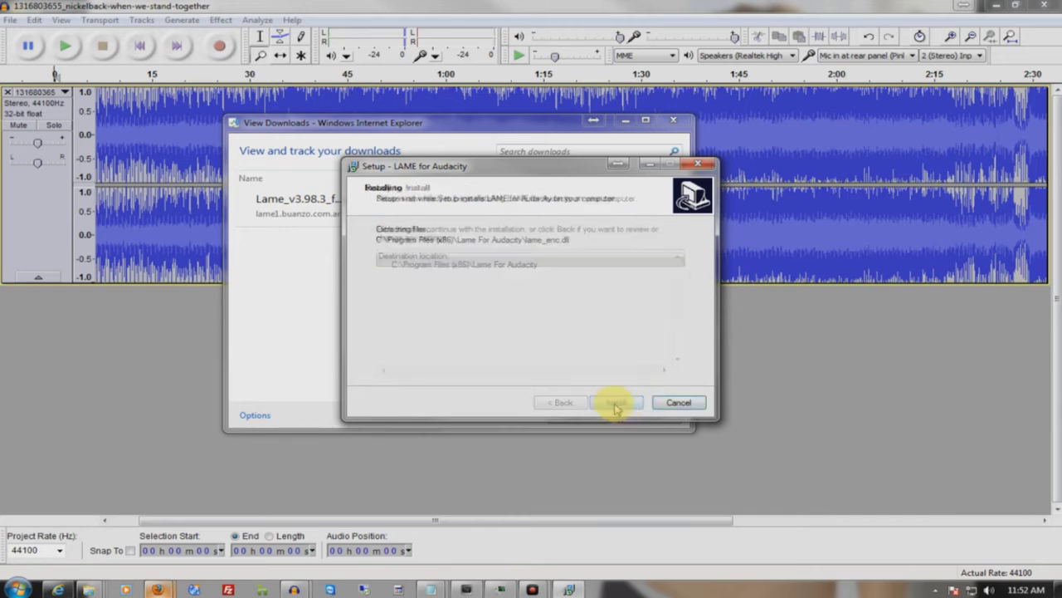
pyautogui.click(612, 401)
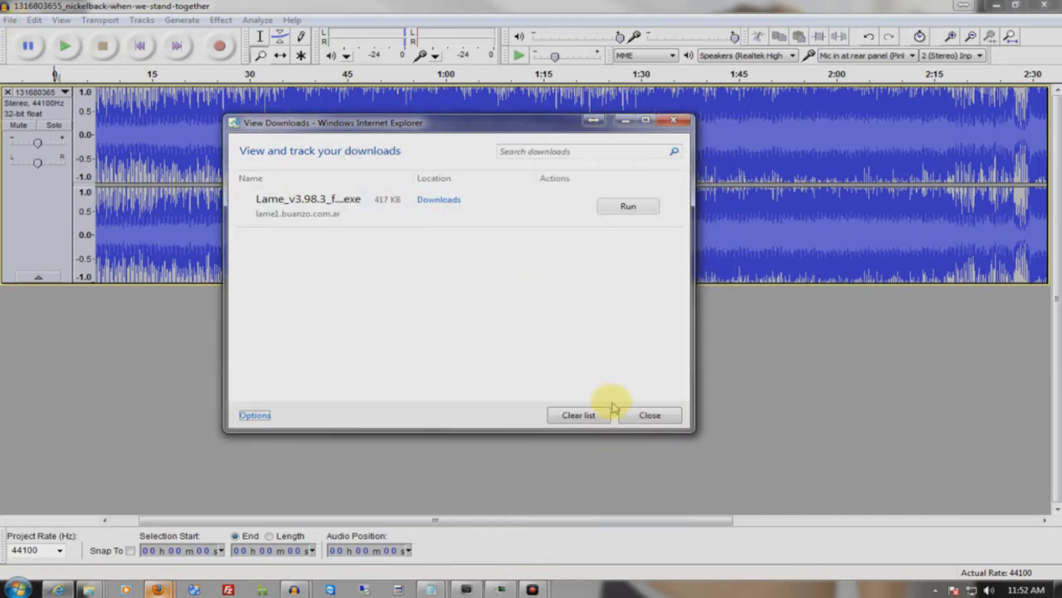
# Step: Point Audacity to lame_enc.dll in C:\Program Files (x86)\Lame For Audacity and complete the MP3 export
pyautogui.click(625, 121)
pyautogui.click(599, 289)
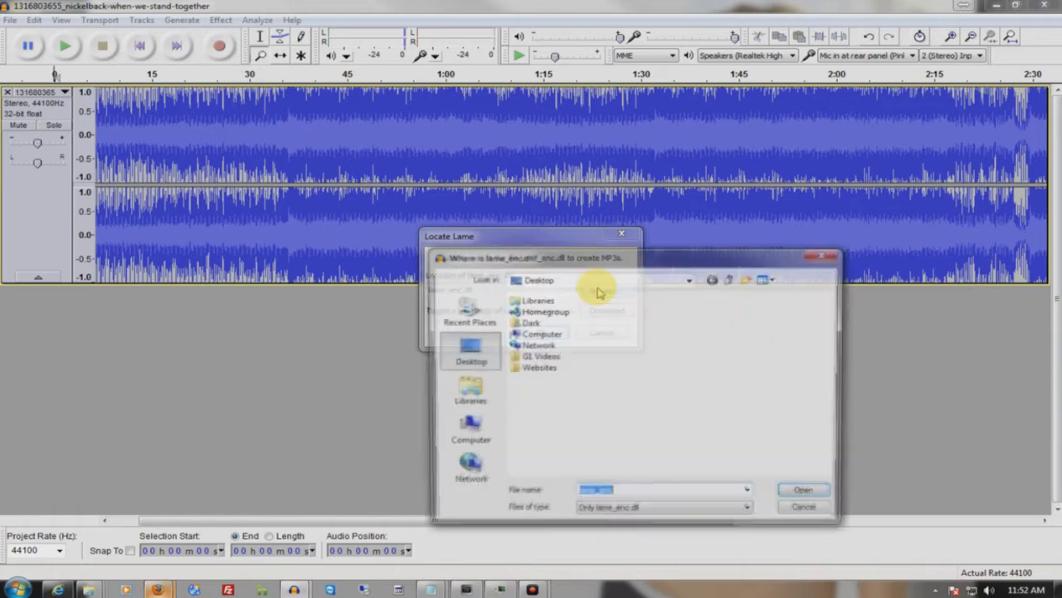
pyautogui.click(465, 431)
pyautogui.doubleClick(594, 332)
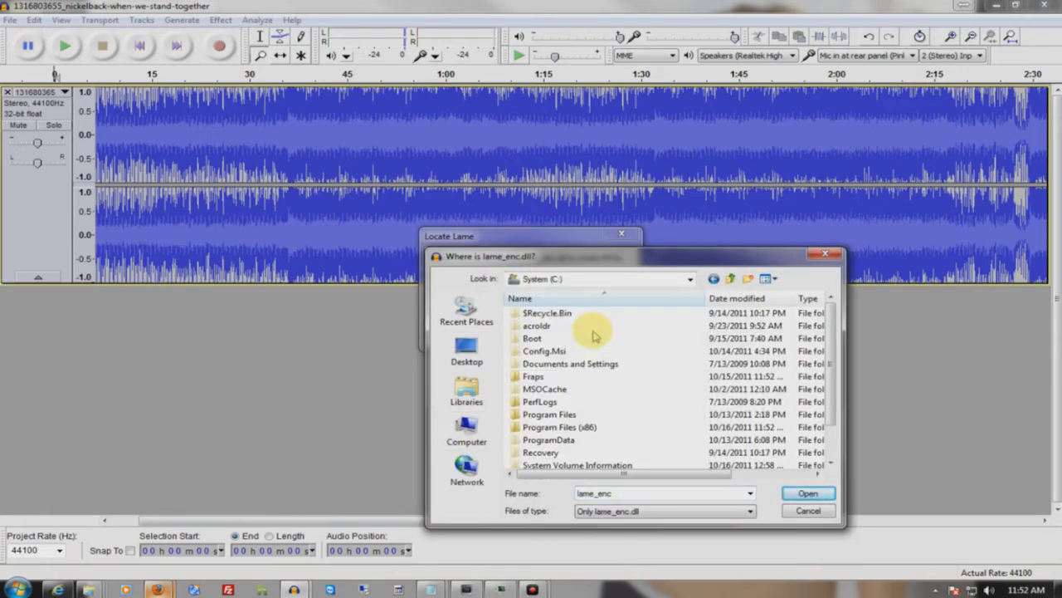
pyautogui.doubleClick(571, 415)
pyautogui.click(548, 376)
pyautogui.press('l')
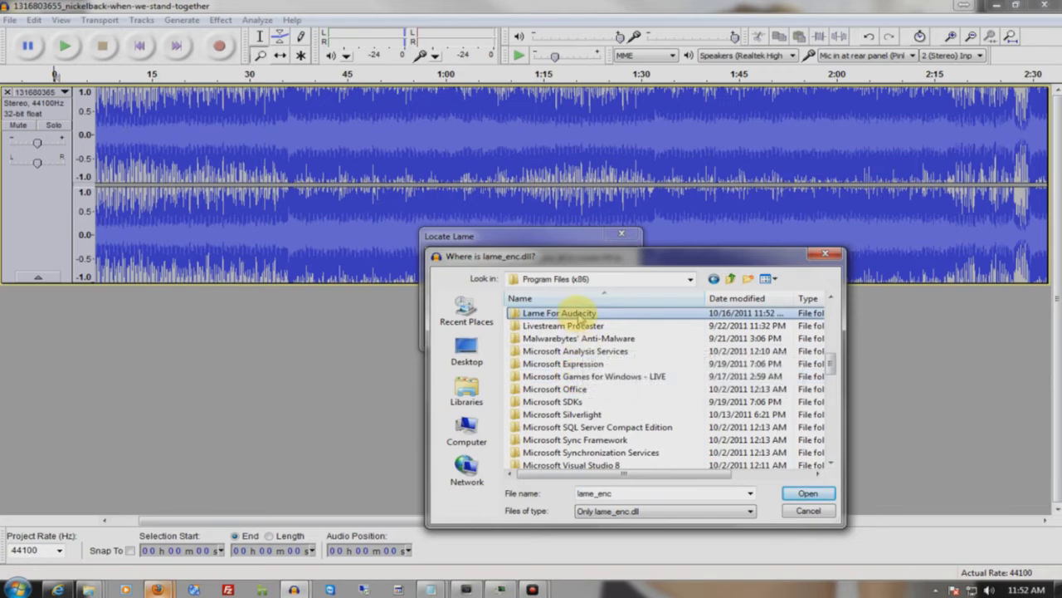
pyautogui.doubleClick(562, 313)
pyautogui.doubleClick(564, 314)
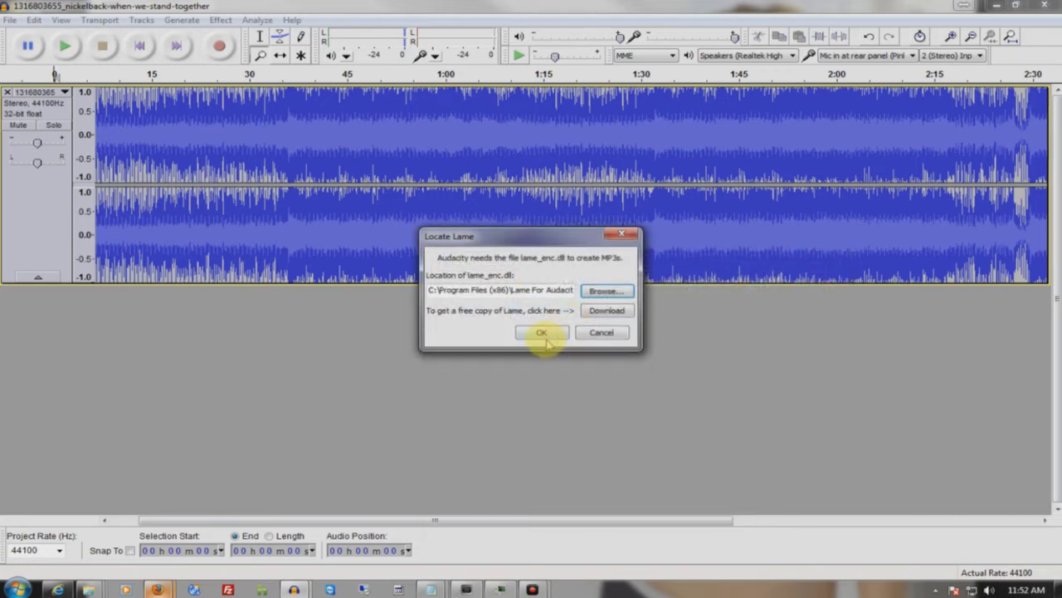
pyautogui.click(544, 334)
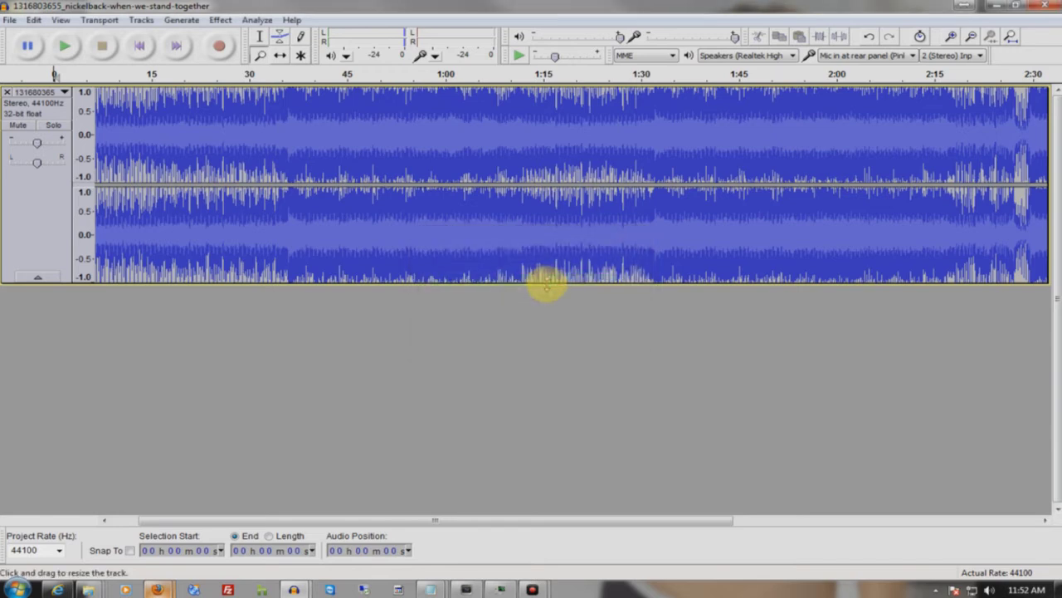
# Step: Switch to Vegas Pro and replace the song event on the timeline with the exported MP3 from the desktop
pyautogui.click(993, 5)
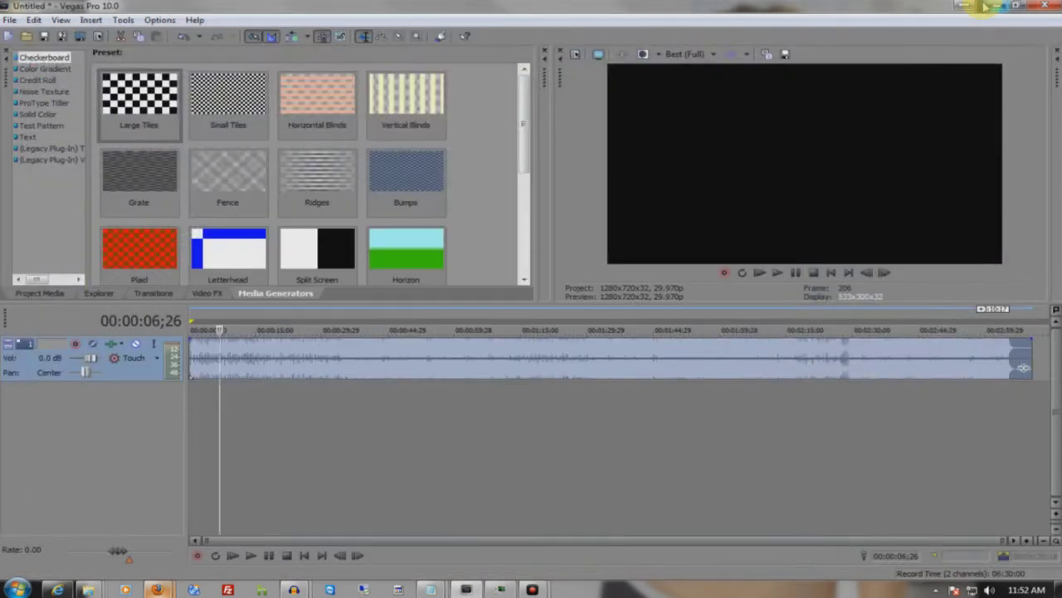
pyautogui.doubleClick(344, 5)
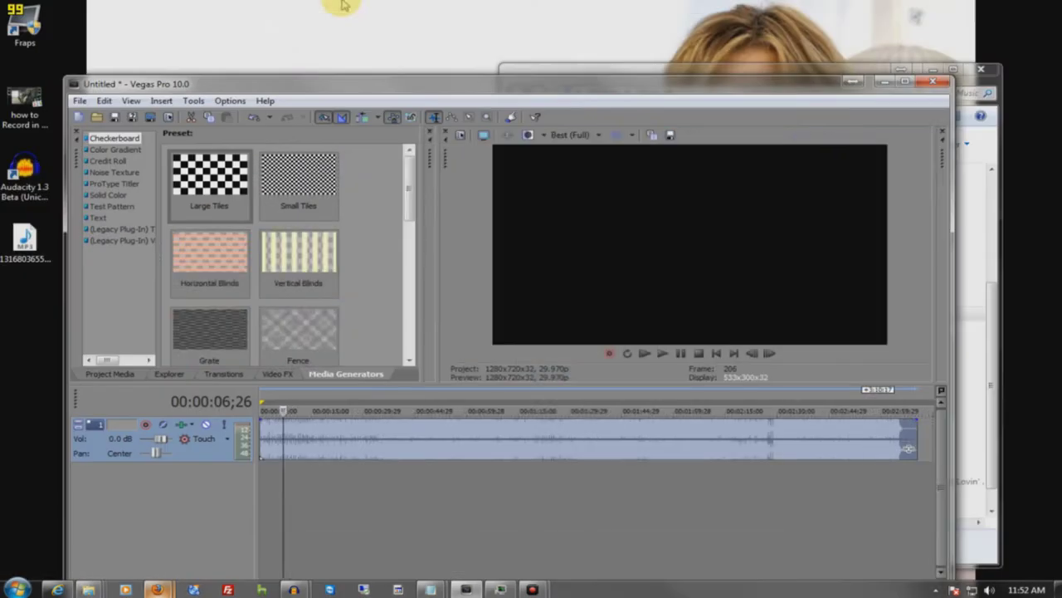
pyautogui.click(412, 449)
pyautogui.press('Delete')
pyautogui.moveTo(12, 260); pyautogui.dragTo(255, 428)
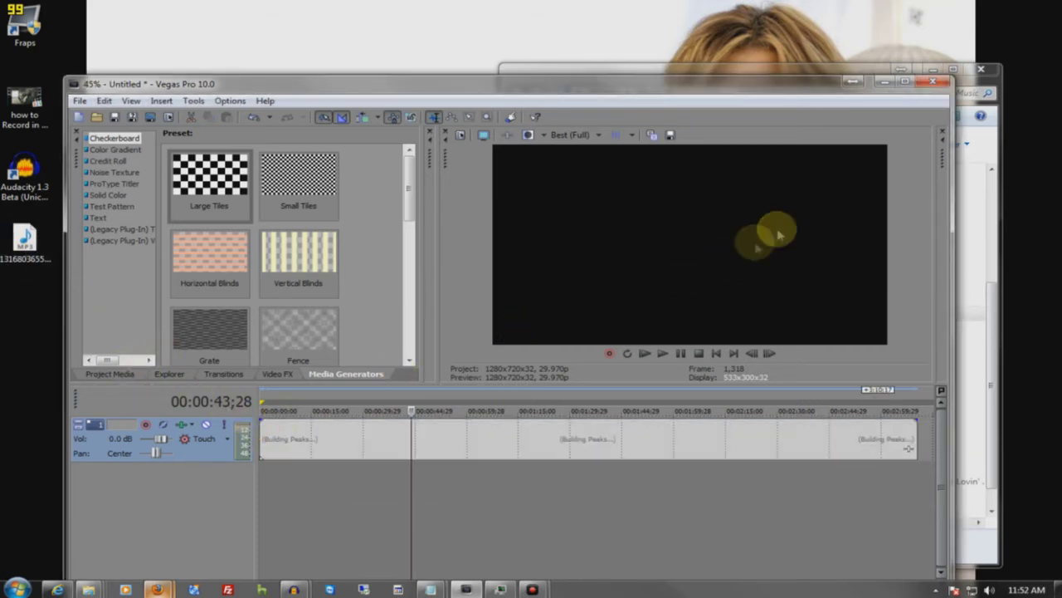
pyautogui.click(905, 81)
pyautogui.click(303, 556)
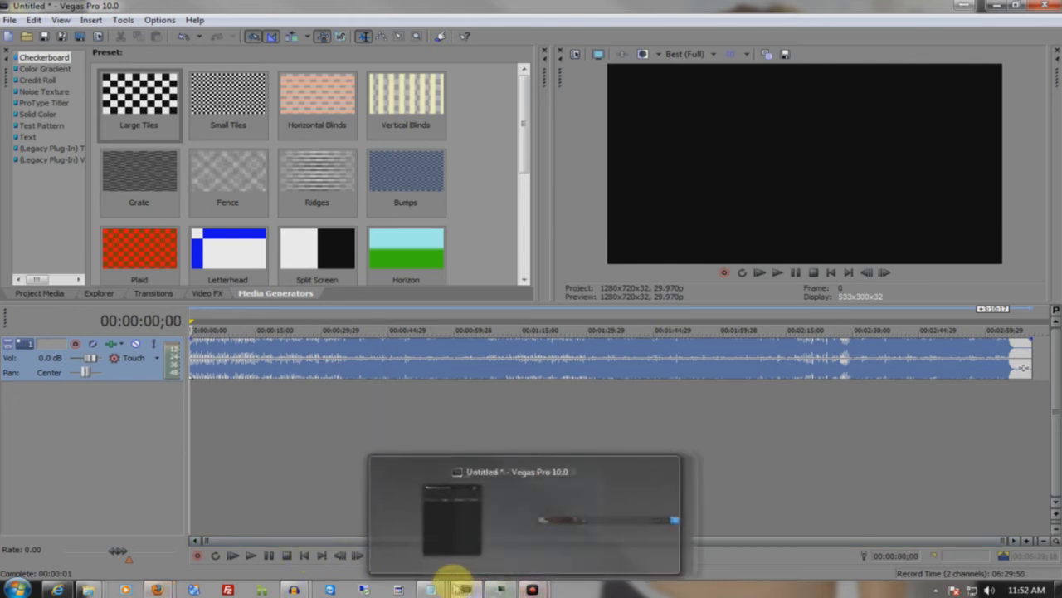
# Step: Split the new song event at about 00:00:15;22
pyautogui.click(232, 353)
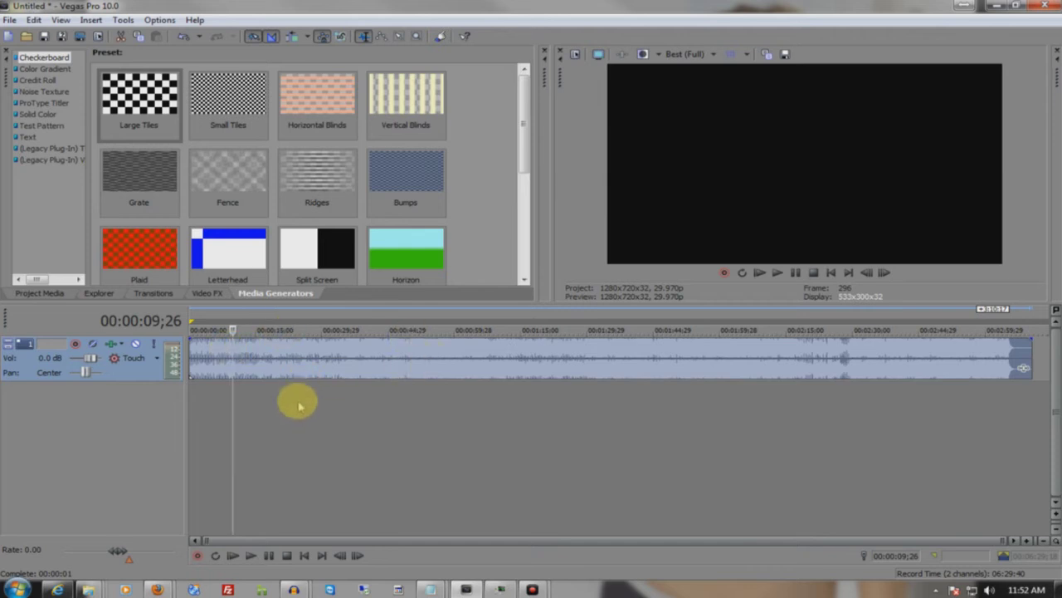
pyautogui.click(259, 320)
pyautogui.press('s')
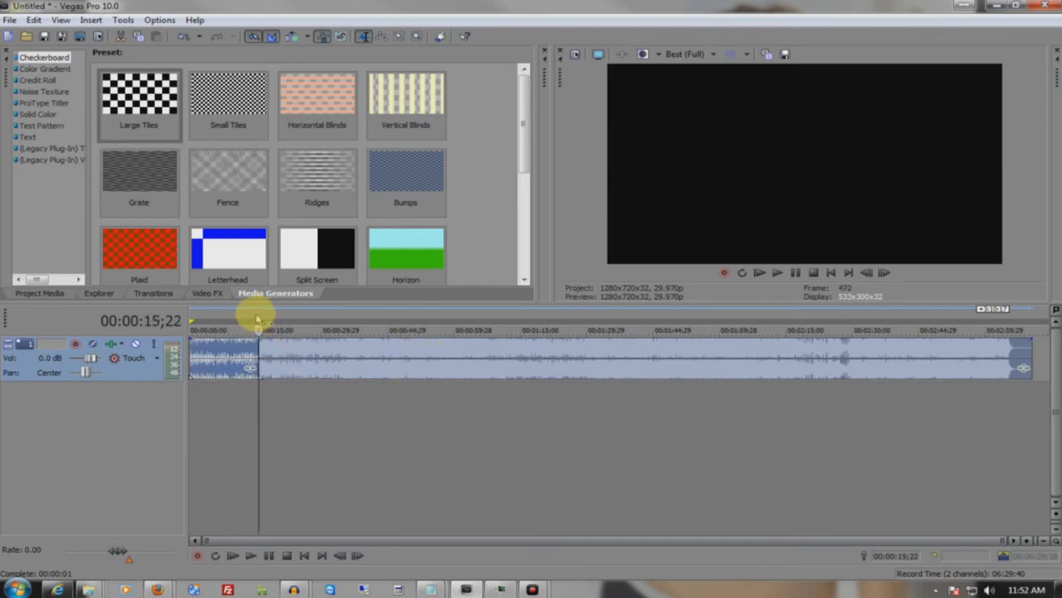
# Step: Split the remaining part of the song event at about 00:00:31;20 and again at about 00:00:46;17
pyautogui.click(219, 351)
pyautogui.scroll(2, 218, 351)
pyautogui.click(406, 320)
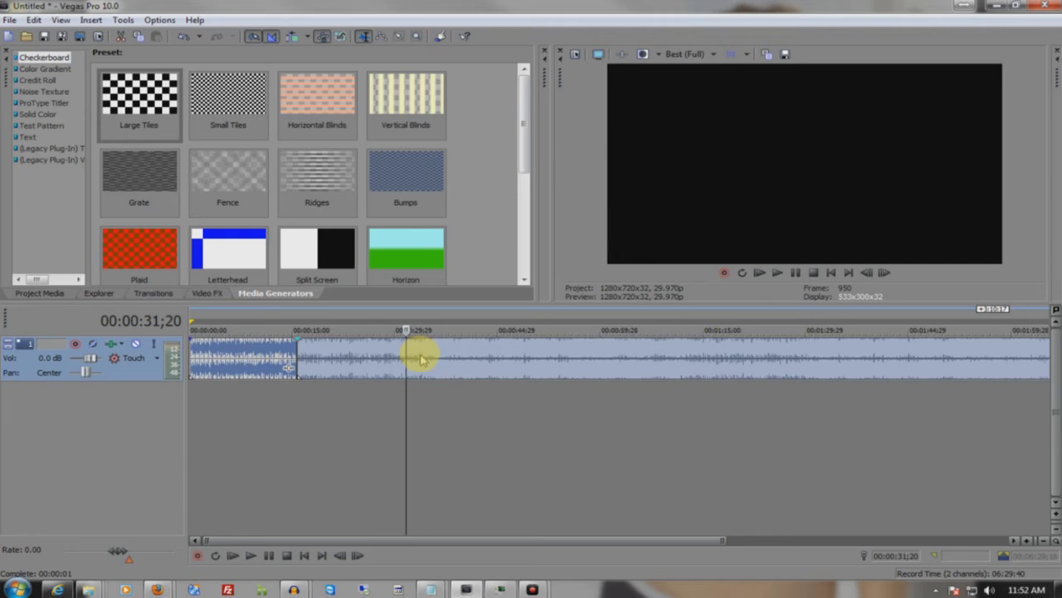
pyautogui.press('s')
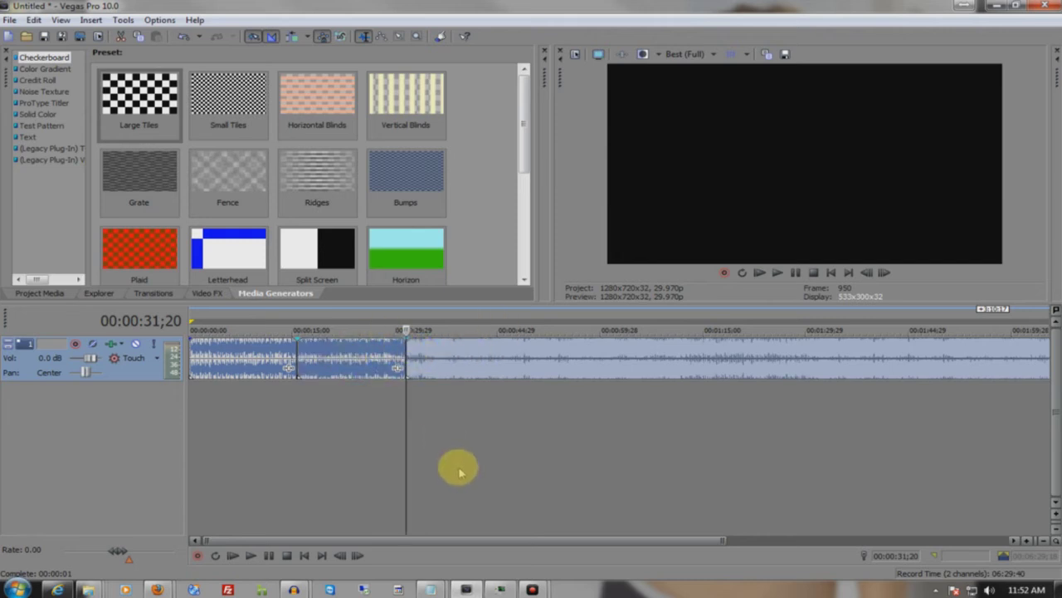
pyautogui.click(508, 321)
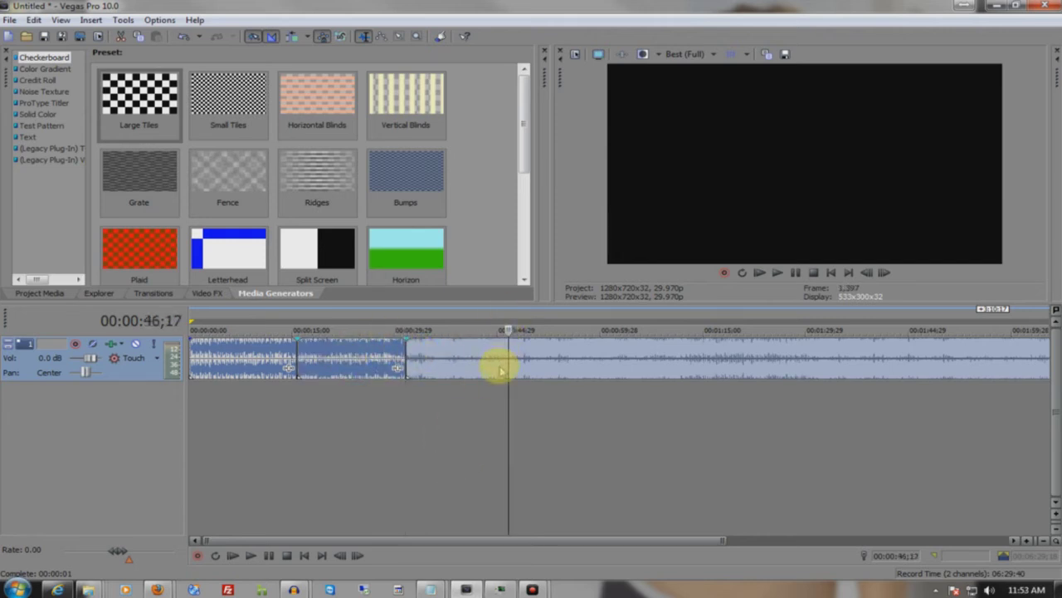
pyautogui.press('s')
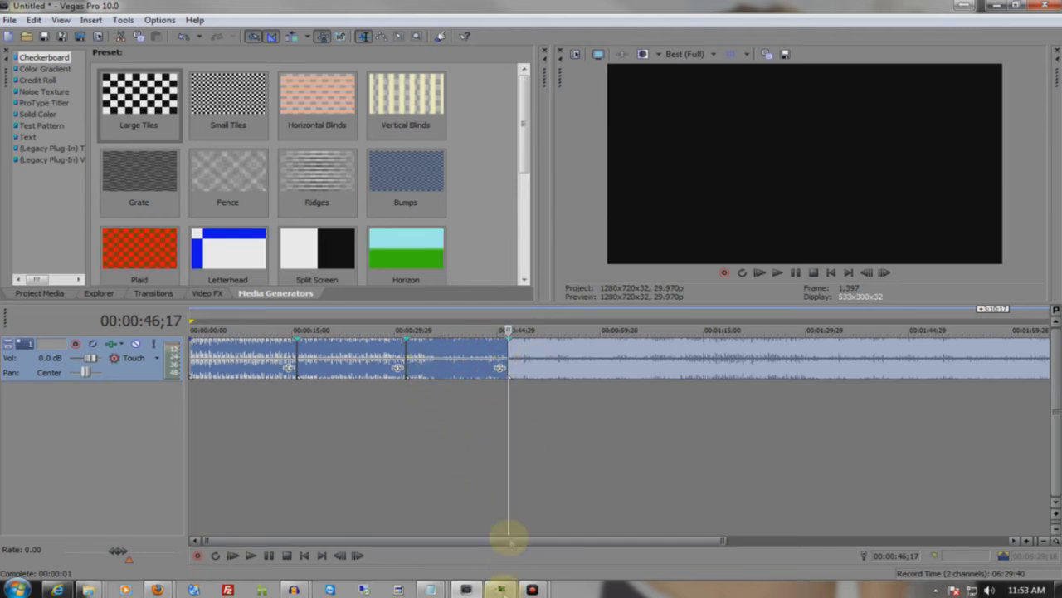
# Step: Add fade-ins and fade-outs to the first three song events and a fade-in to the start of the fourth
pyautogui.moveTo(501, 590)
pyautogui.click(333, 391)
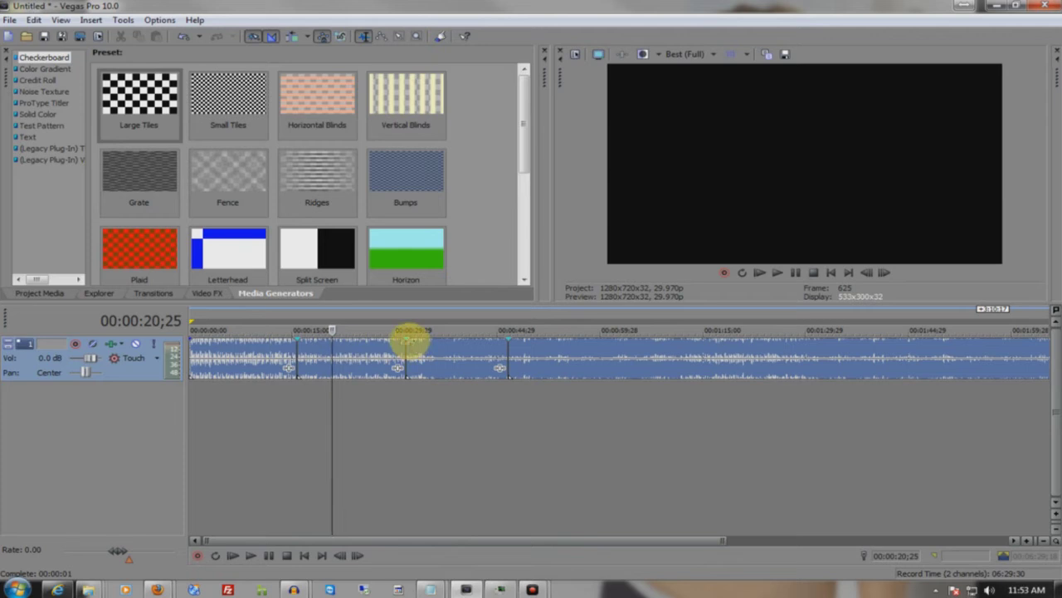
pyautogui.moveTo(506, 342); pyautogui.dragTo(485, 349)
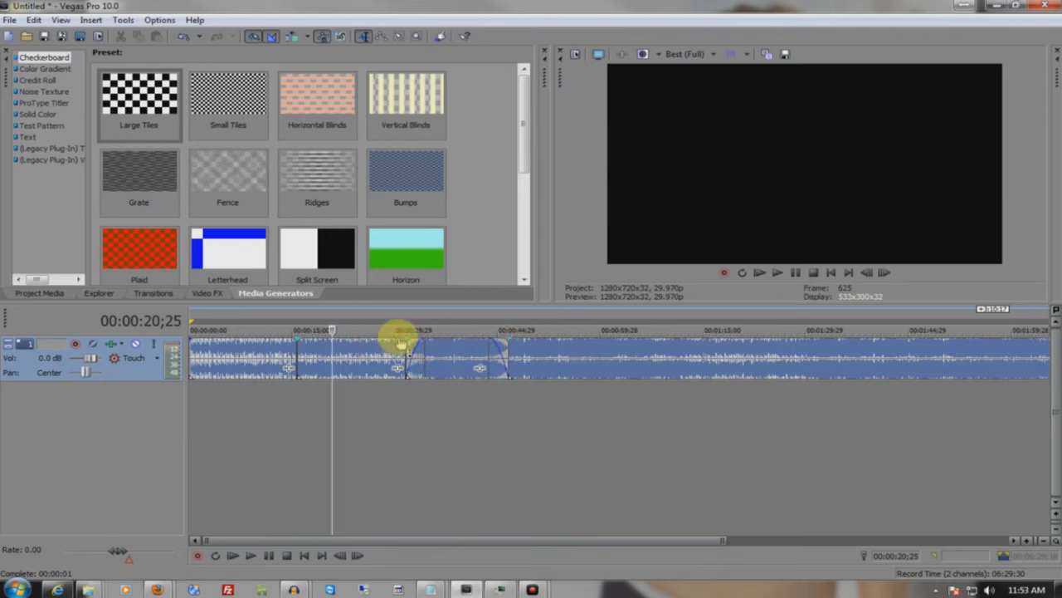
pyautogui.moveTo(401, 342); pyautogui.dragTo(387, 340)
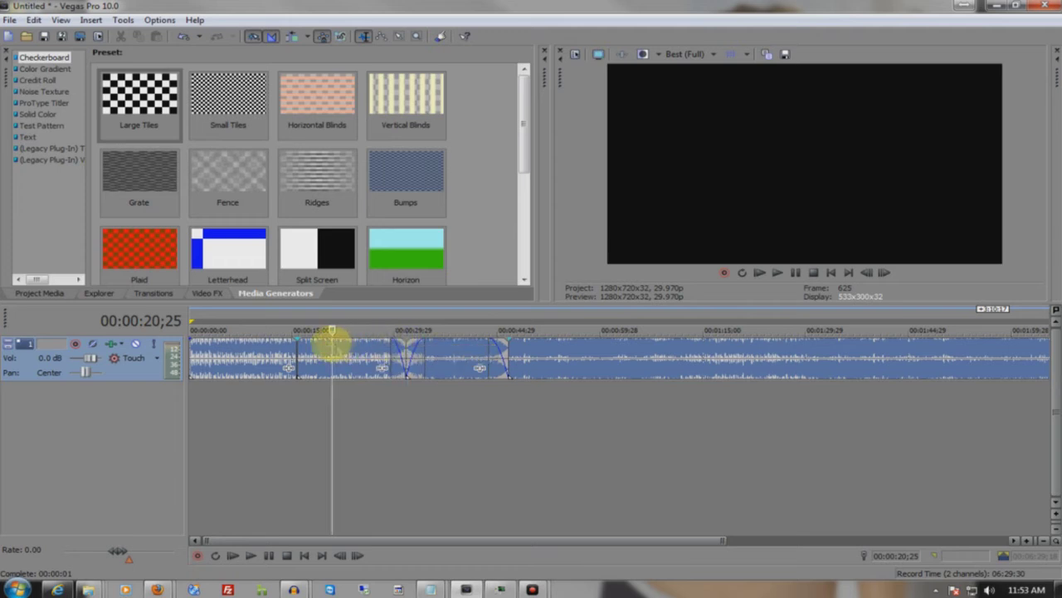
pyautogui.moveTo(302, 340); pyautogui.dragTo(213, 349)
# Step: Browse the Sony plug-ins offered as non-real-time effects for the first song event, and leave the chooser without adding one
pyautogui.rightClick(239, 359)
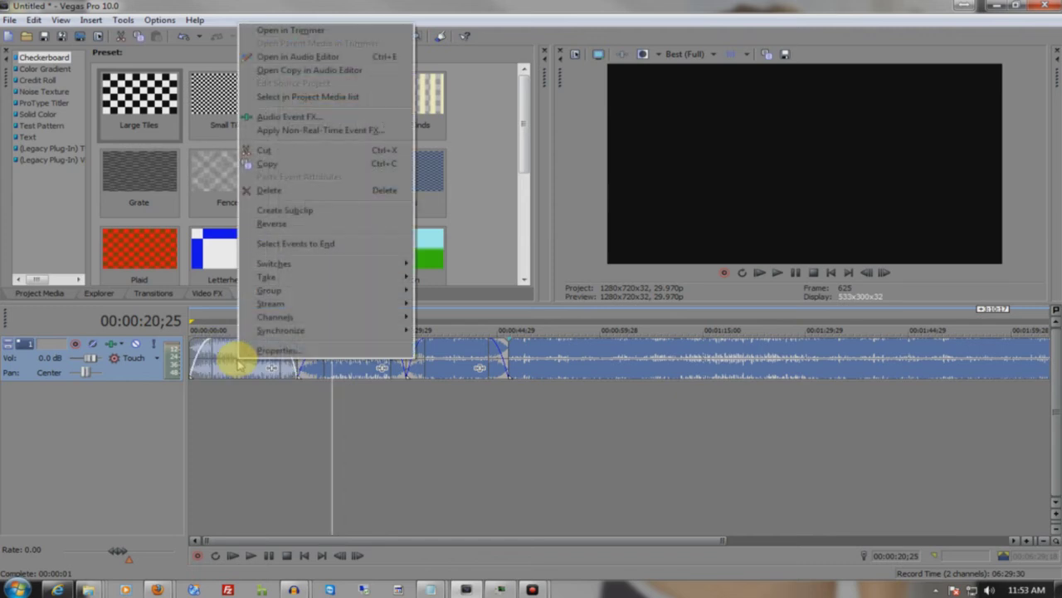
pyautogui.click(349, 131)
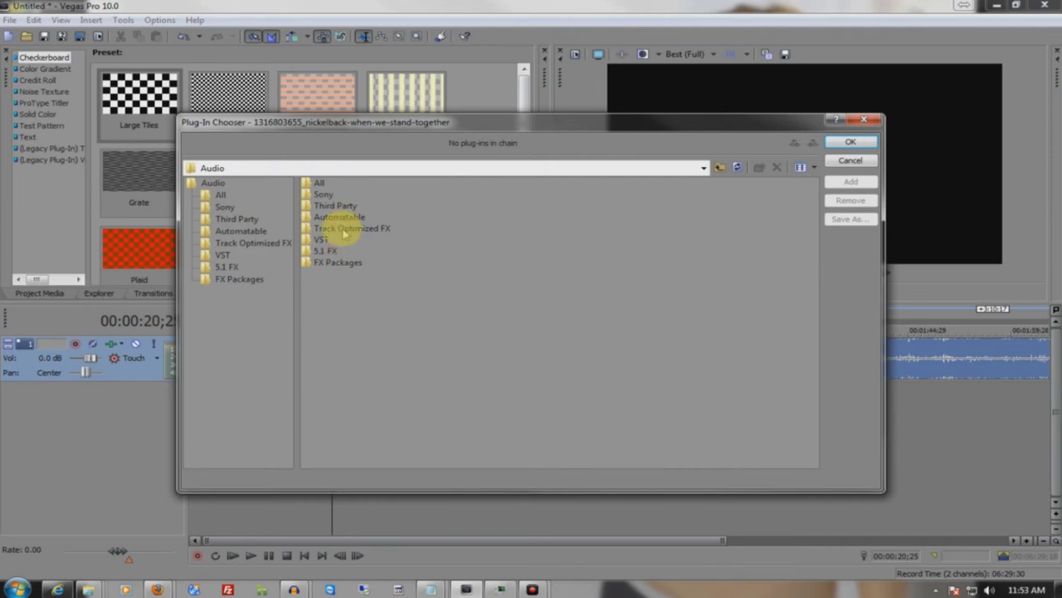
pyautogui.doubleClick(328, 196)
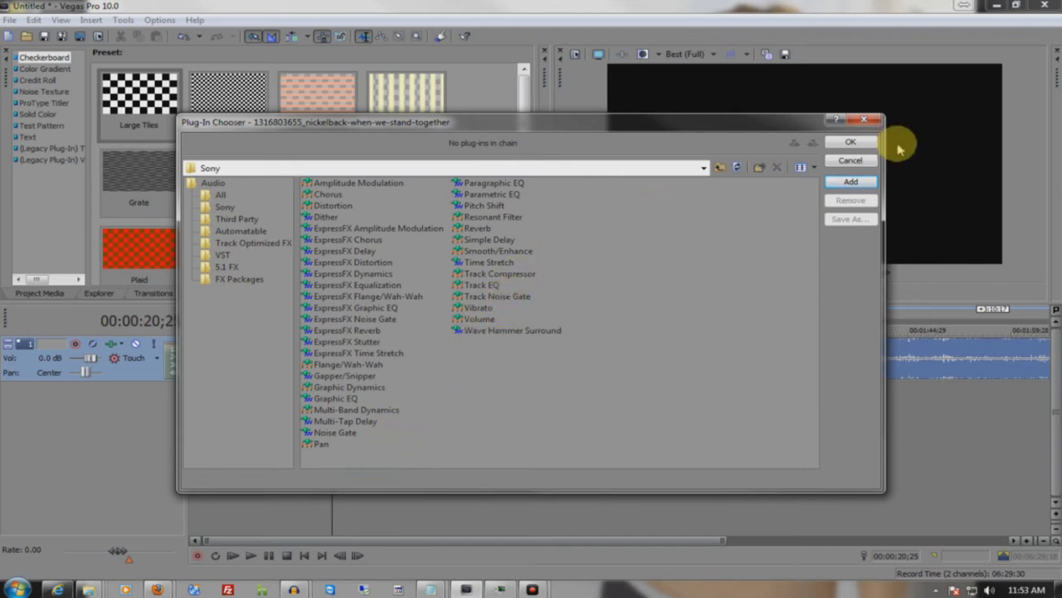
pyautogui.click(851, 160)
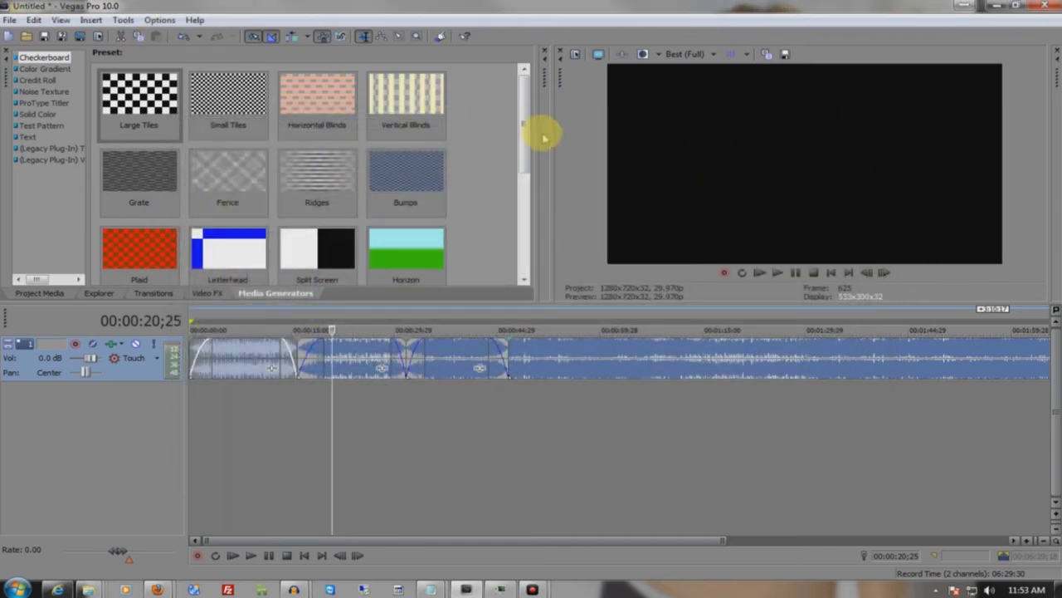
# Step: Rearrange the docked window widths to reveal the Trimmer and the Mixer with its master level meters beside the video preview
pyautogui.moveTo(538, 132); pyautogui.dragTo(336, 108)
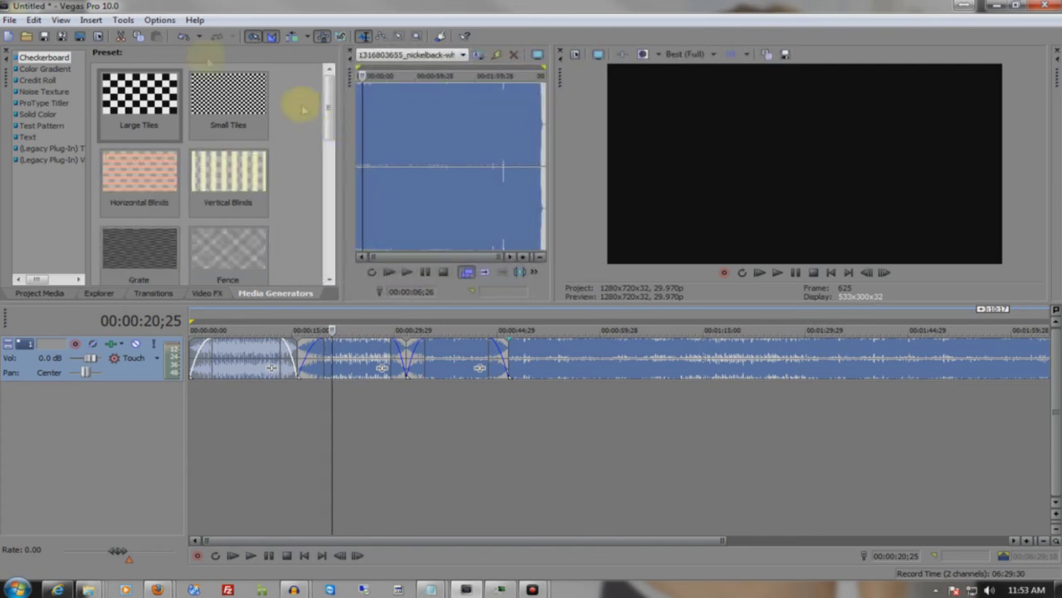
pyautogui.click(60, 20)
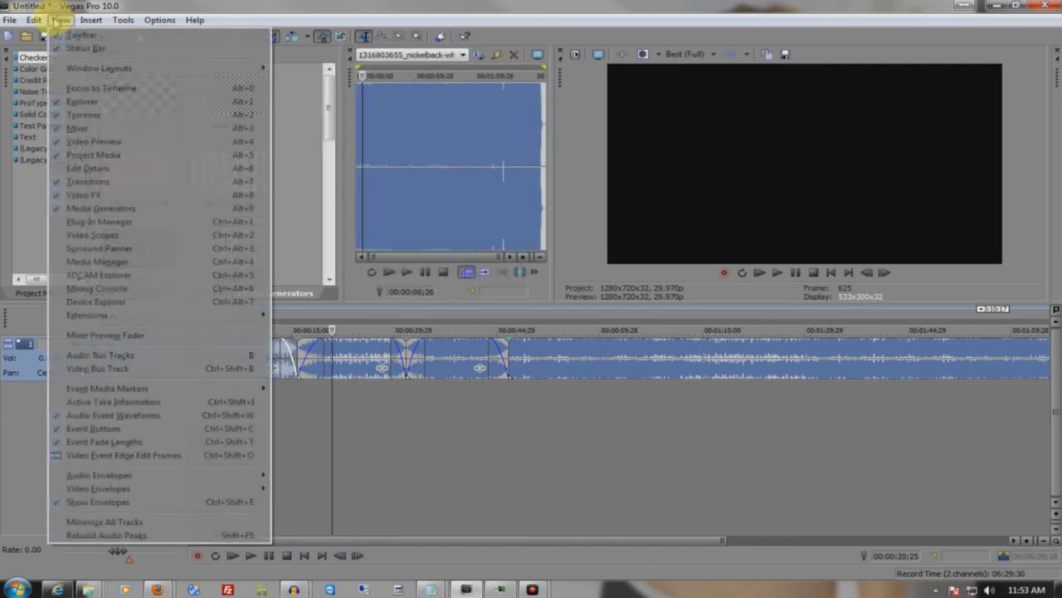
pyautogui.click(93, 131)
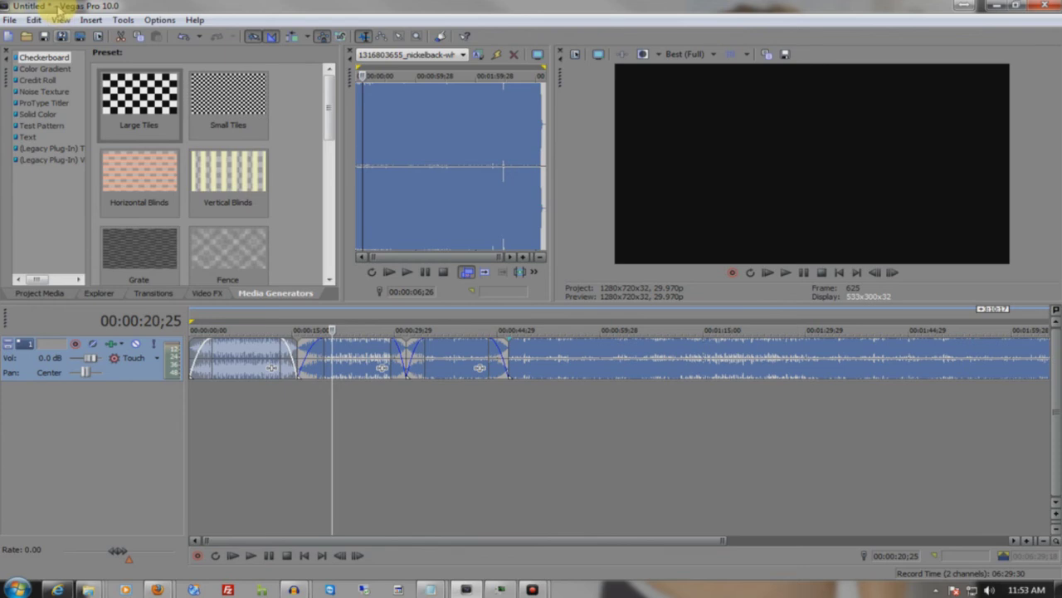
pyautogui.click(61, 20)
pyautogui.click(81, 89)
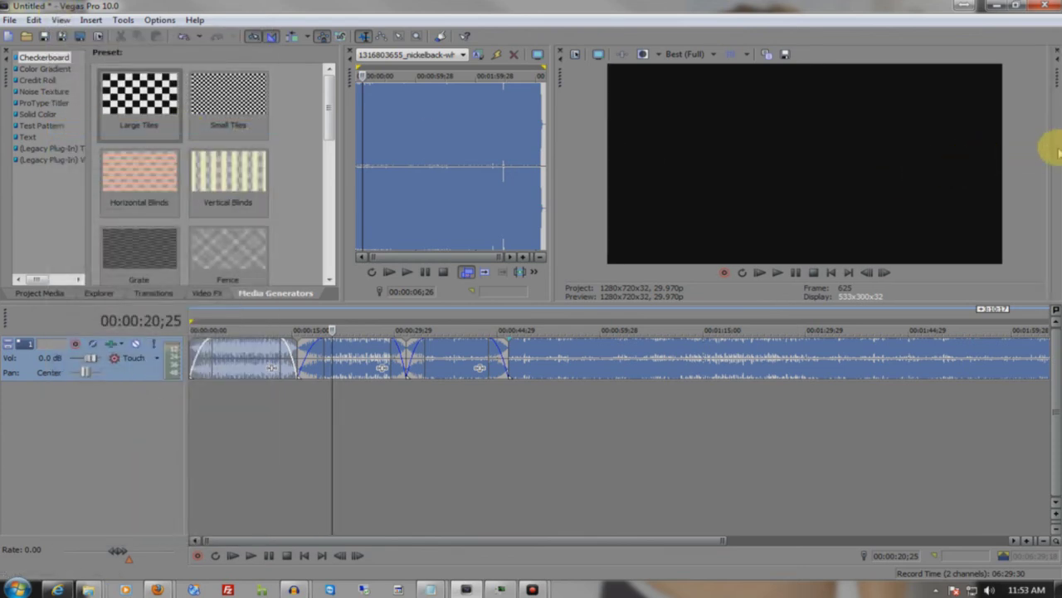
pyautogui.moveTo(1048, 147); pyautogui.dragTo(854, 158)
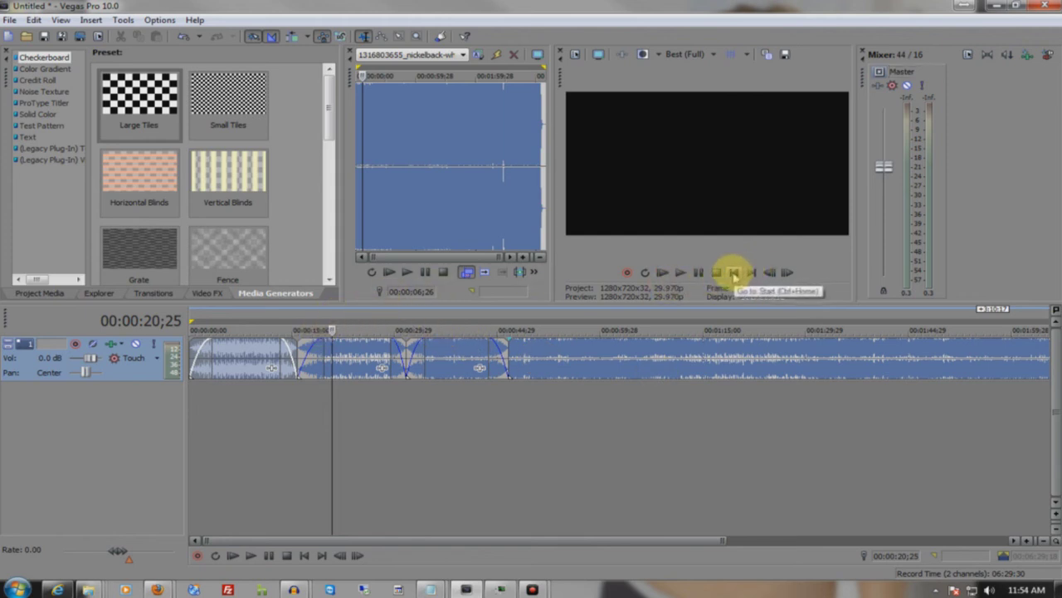
# Step: Play the song from about 00:00:48;15, from the start and across the first cut to check the fades, and pause playback
pyautogui.click(522, 363)
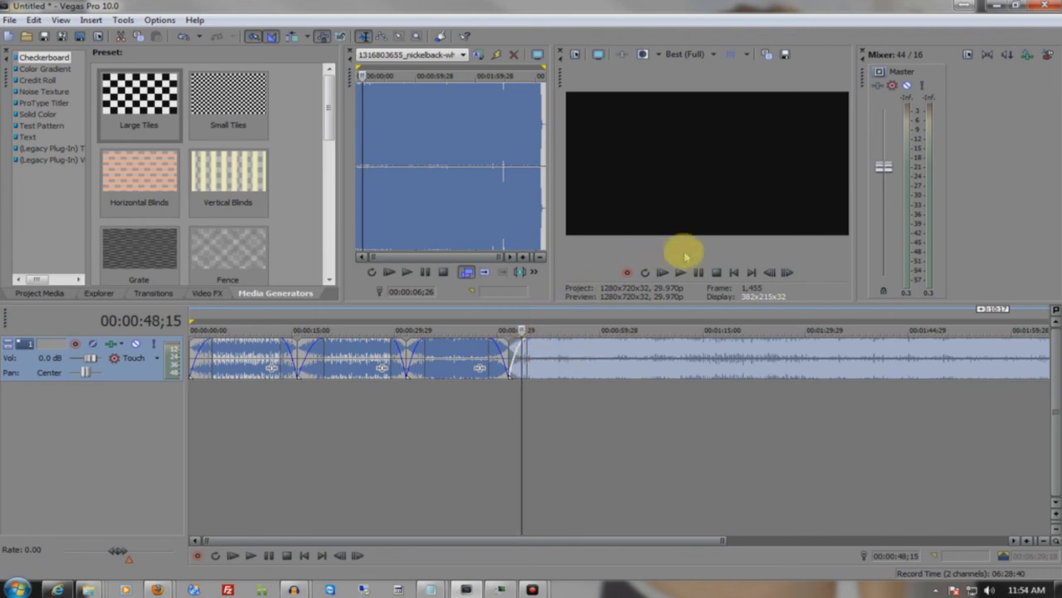
pyautogui.click(681, 272)
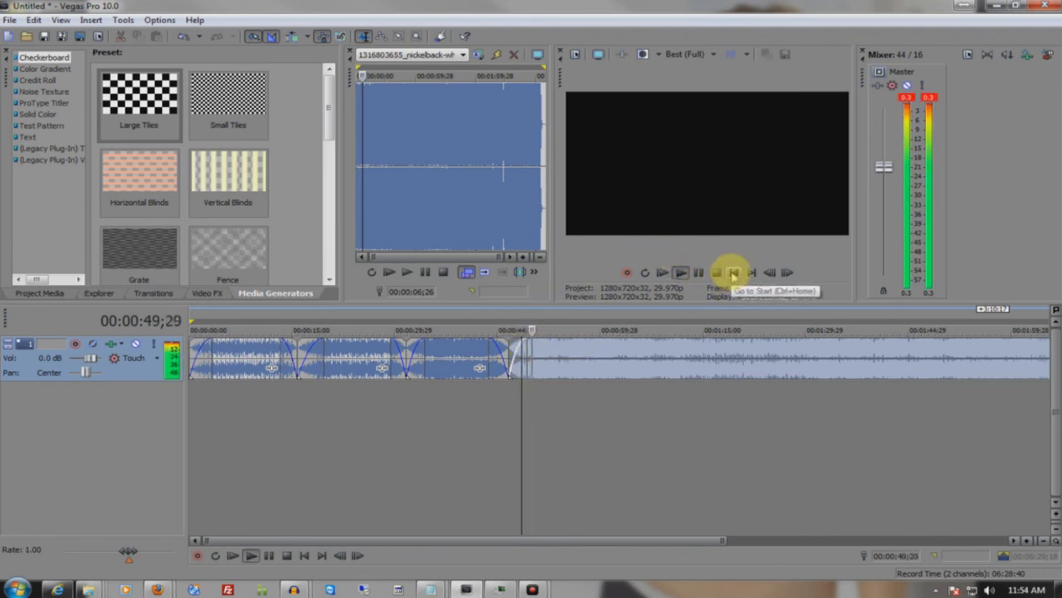
pyautogui.click(734, 273)
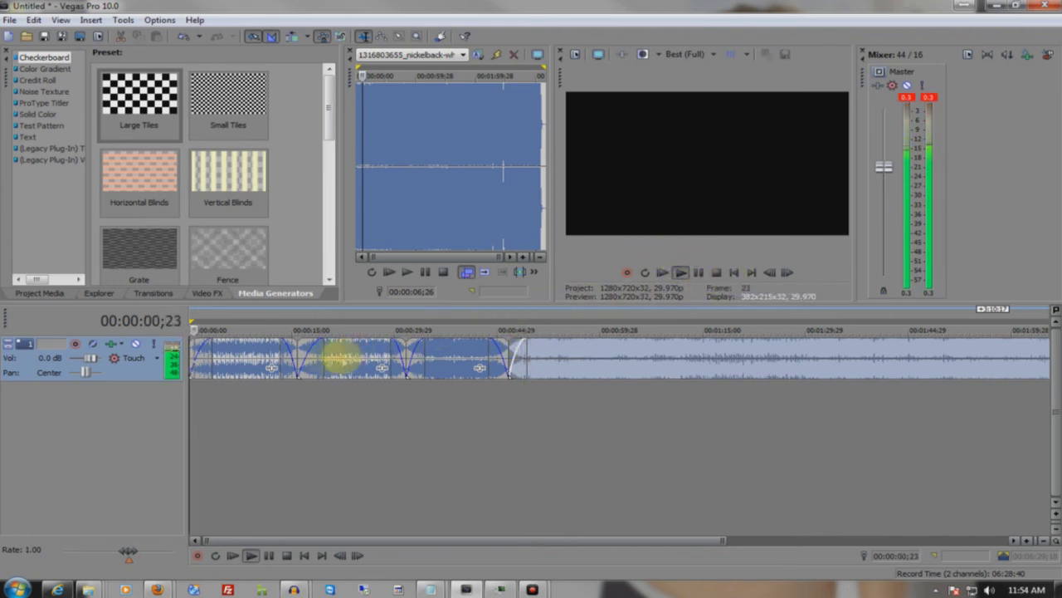
pyautogui.click(278, 326)
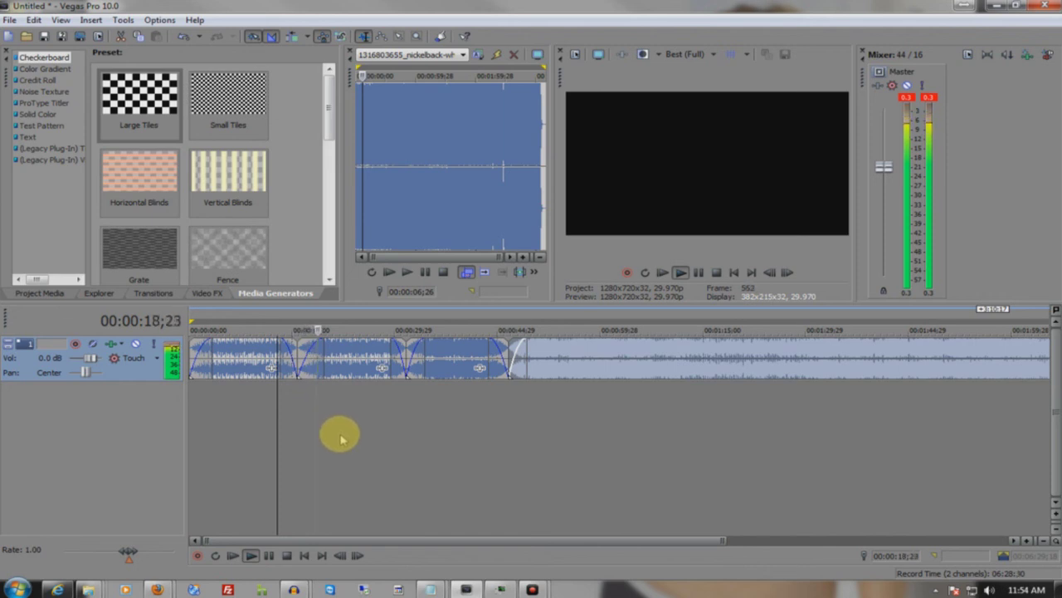
pyautogui.click(699, 273)
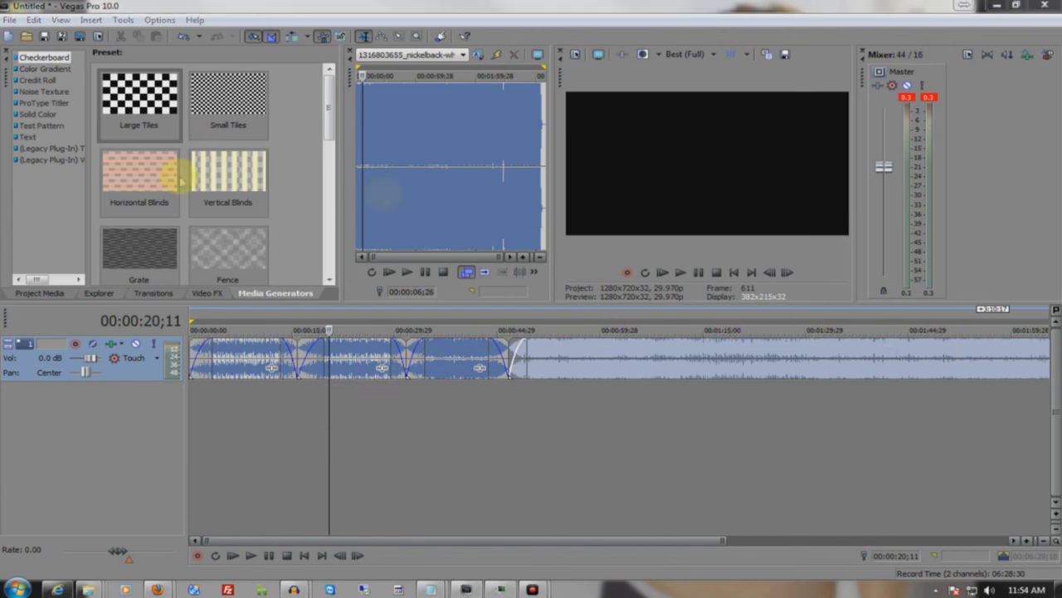
pyautogui.click(323, 356)
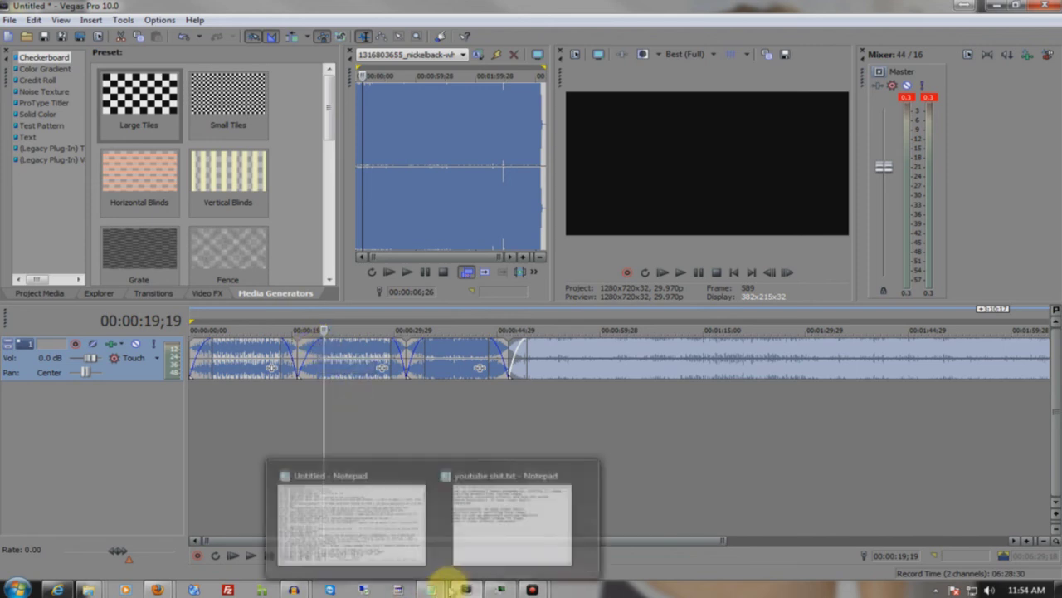
pyautogui.click(463, 357)
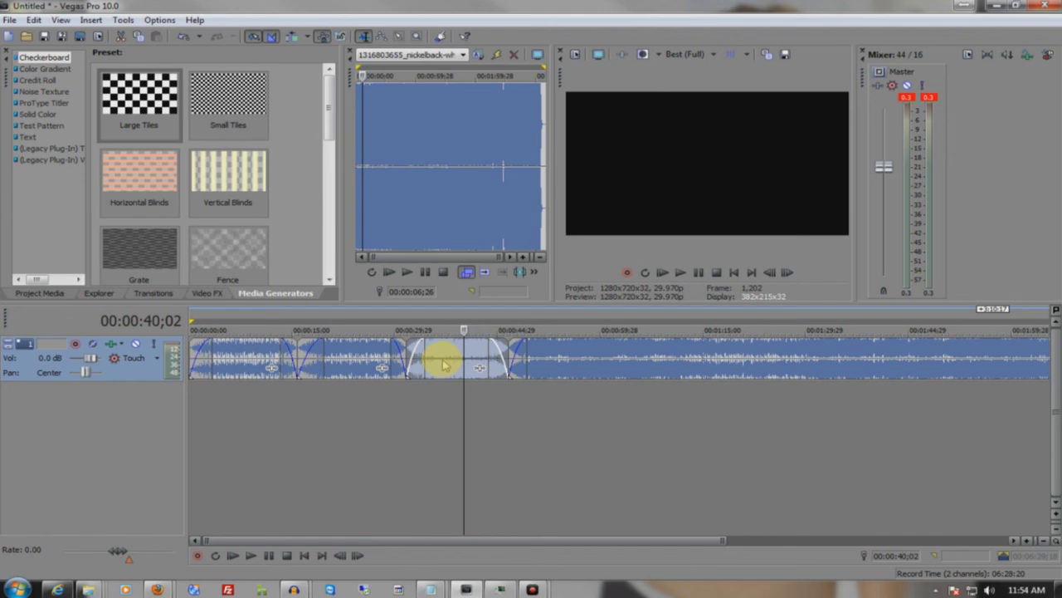
pyautogui.moveTo(531, 586)
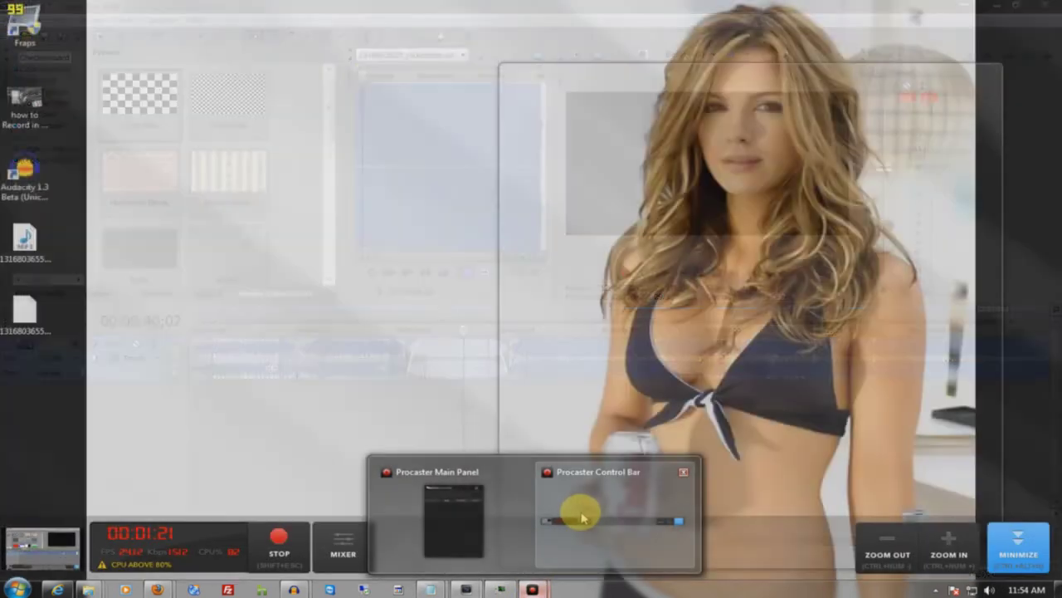
pyautogui.click(581, 510)
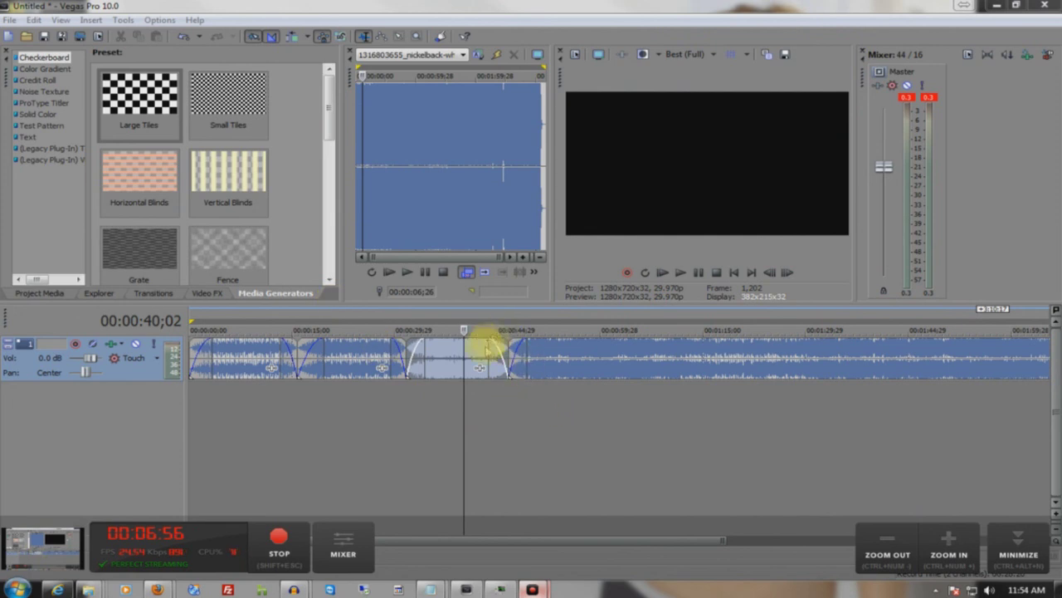
pyautogui.click(470, 352)
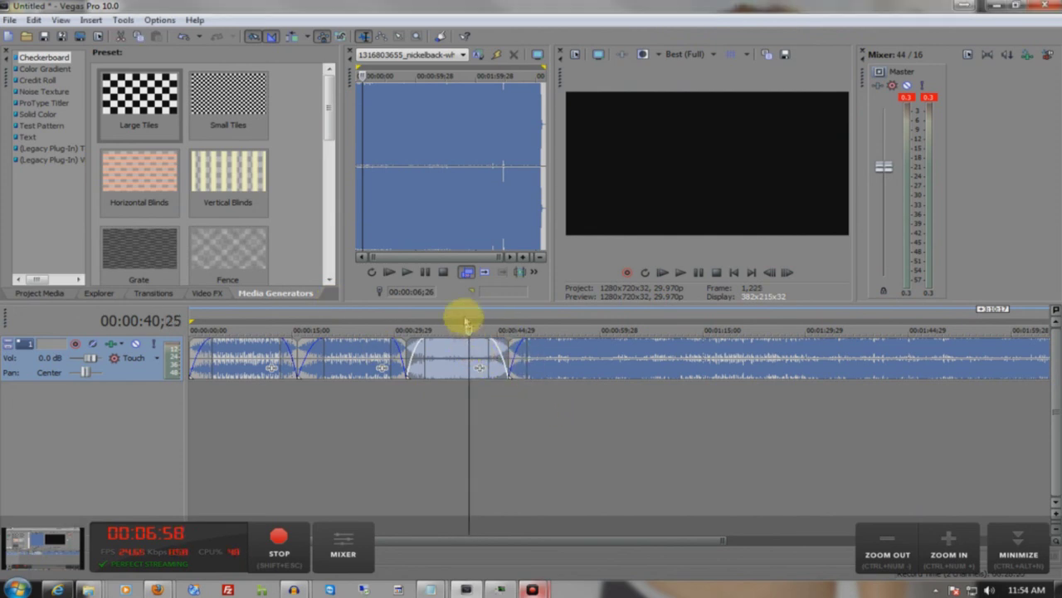